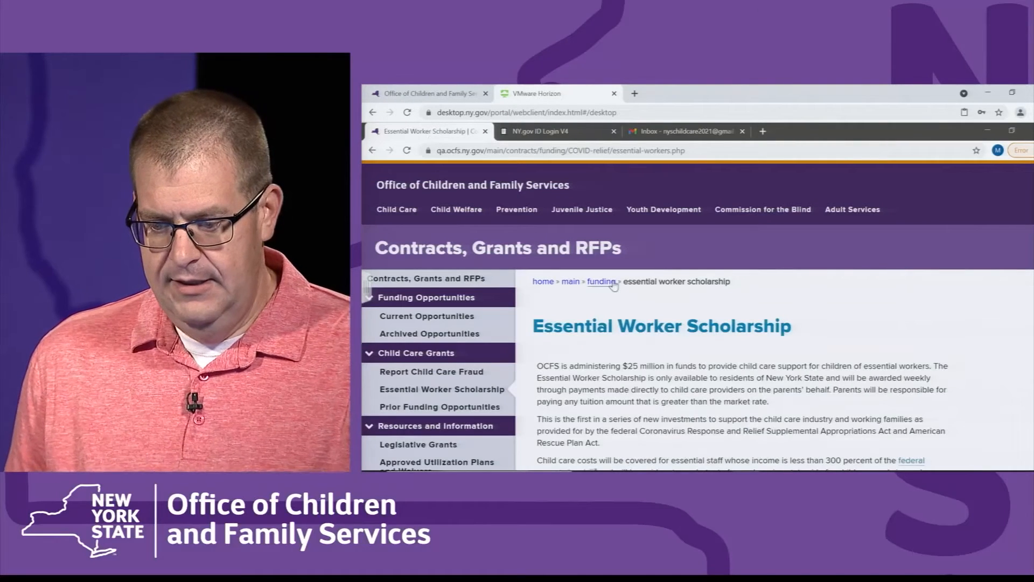
Step: Scroll the scholarship page to its Applying steps, then return to the NY.gov ID login tab
scroll(614, 285, down, 4)
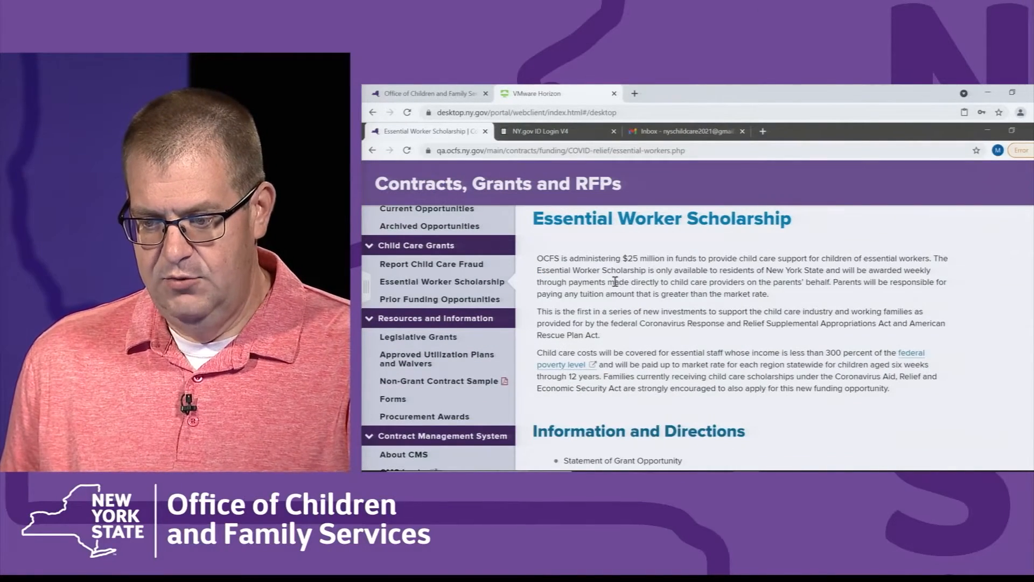
scroll(383, 313, down, 6)
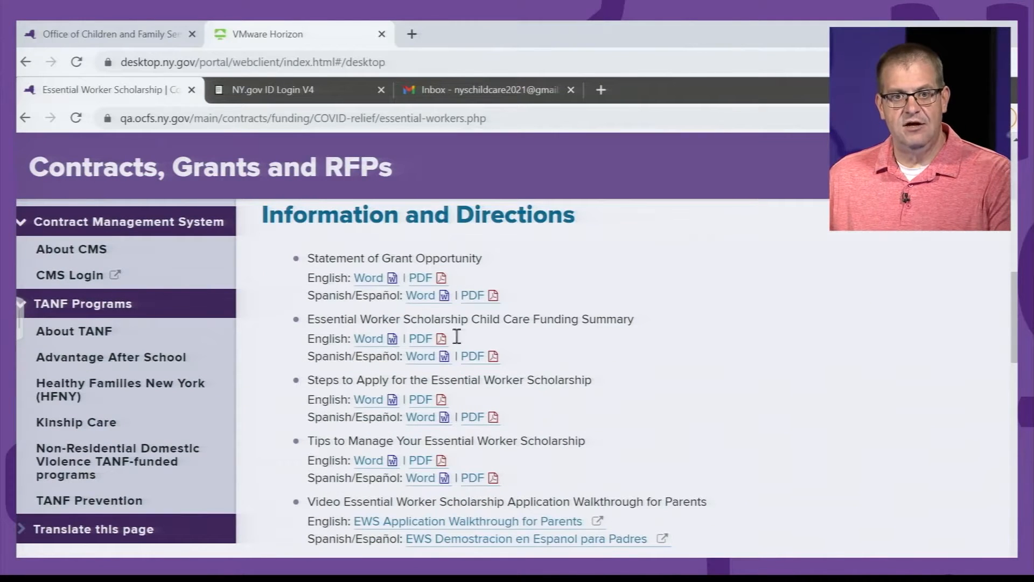
scroll(700, 405, down, 4)
scroll(695, 403, down, 3)
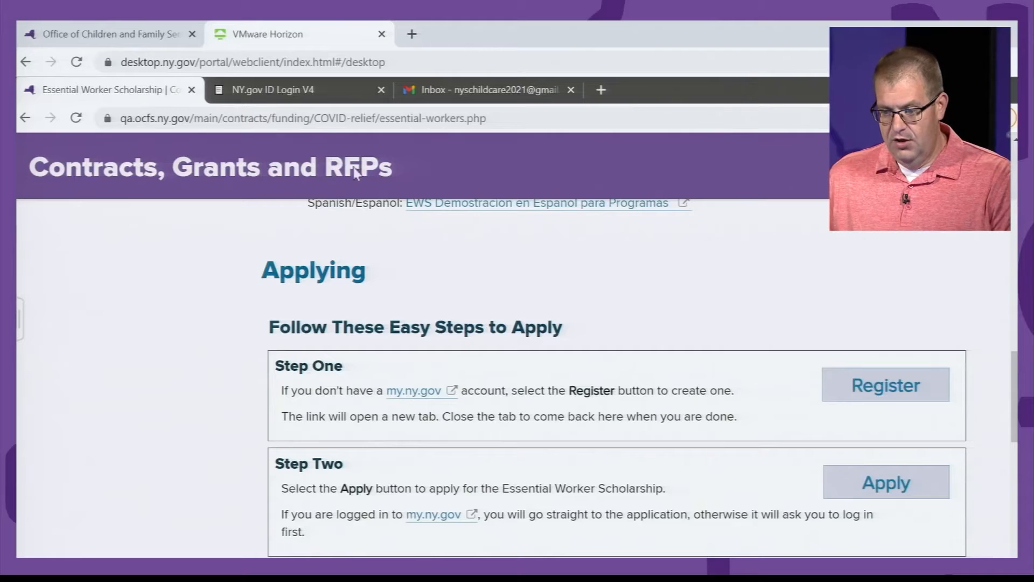
click(301, 93)
click(319, 303)
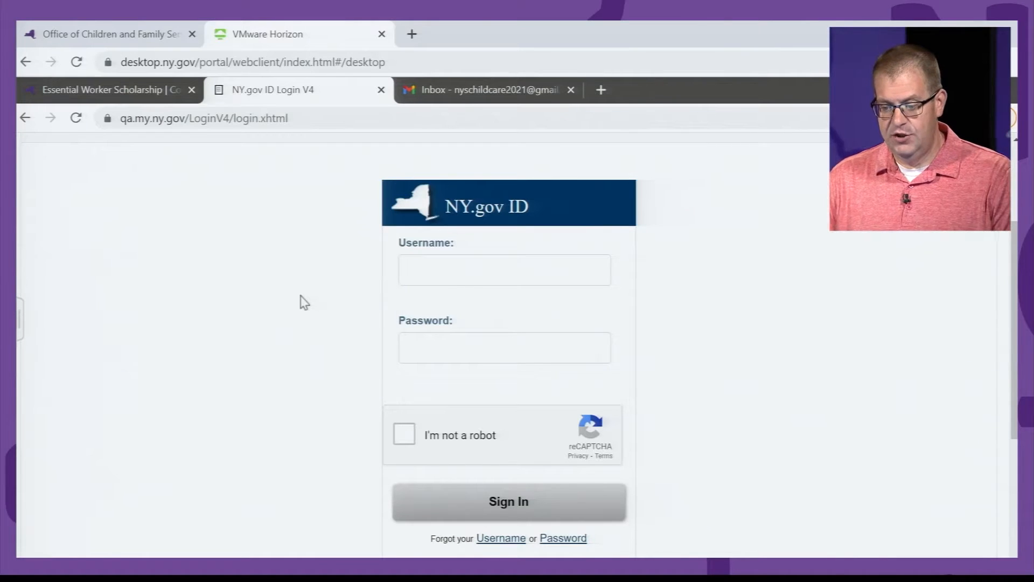
Step: Point out the blank Username field on the login form, then return to the Essential Worker Scholarship tab
click(540, 282)
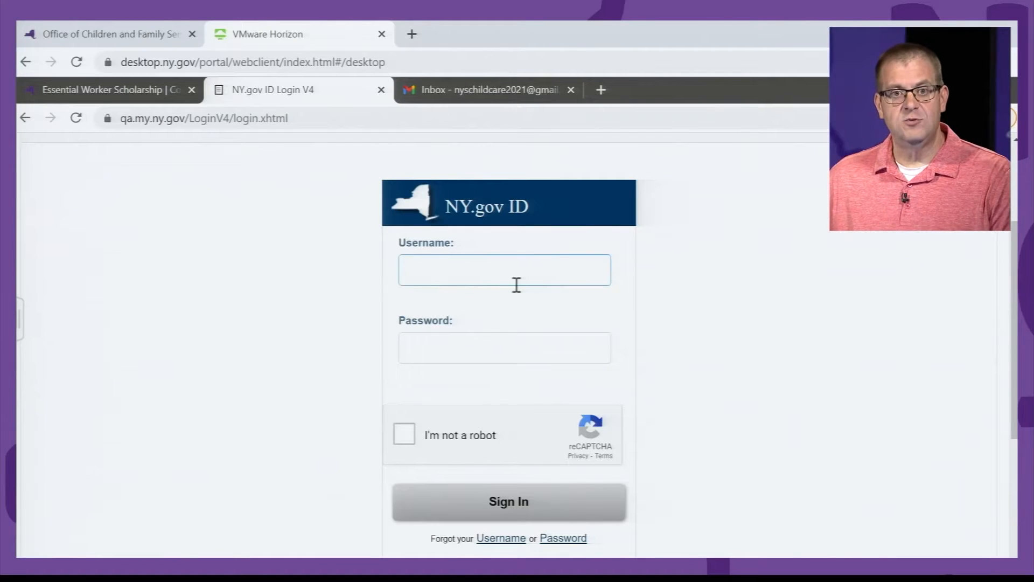
click(348, 169)
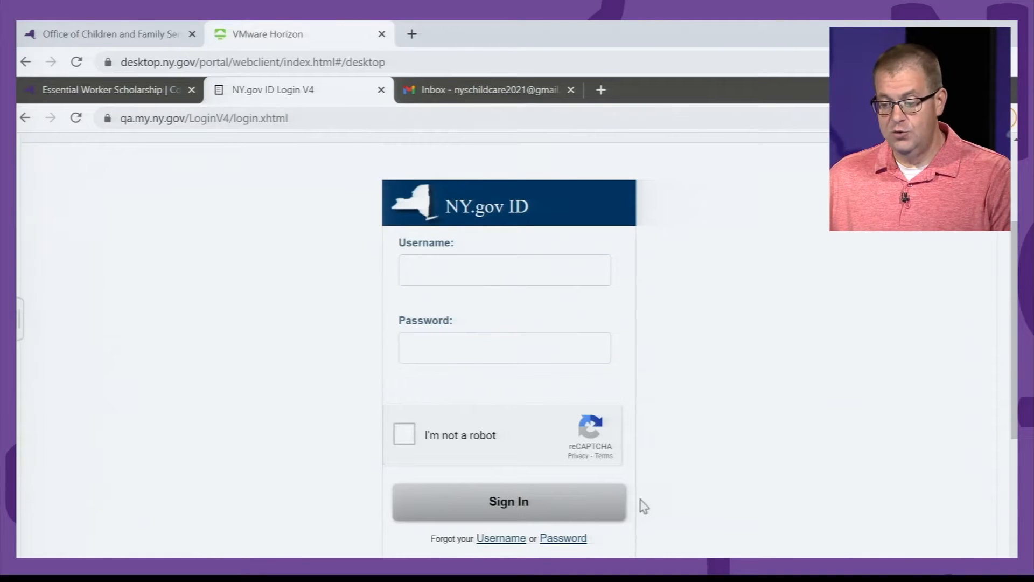
click(428, 263)
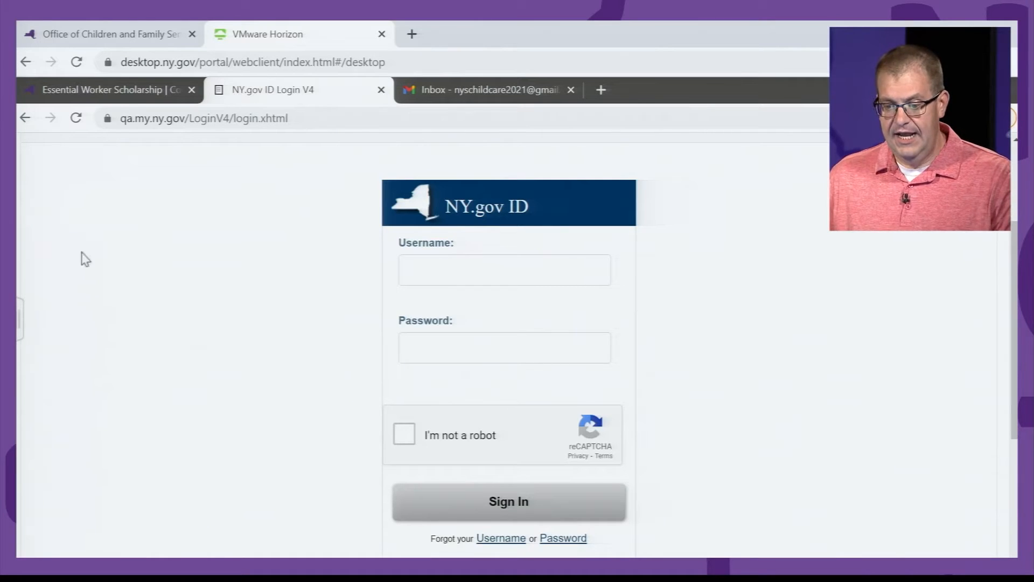
click(60, 94)
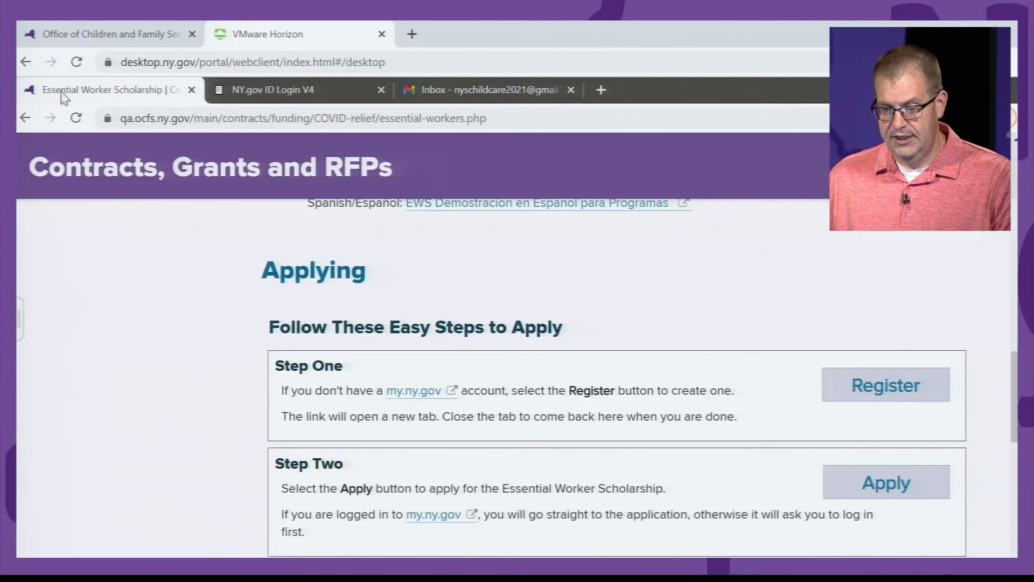
Step: Follow Register to the NY.gov ID login and choose 'Don't have an Account?'
click(911, 386)
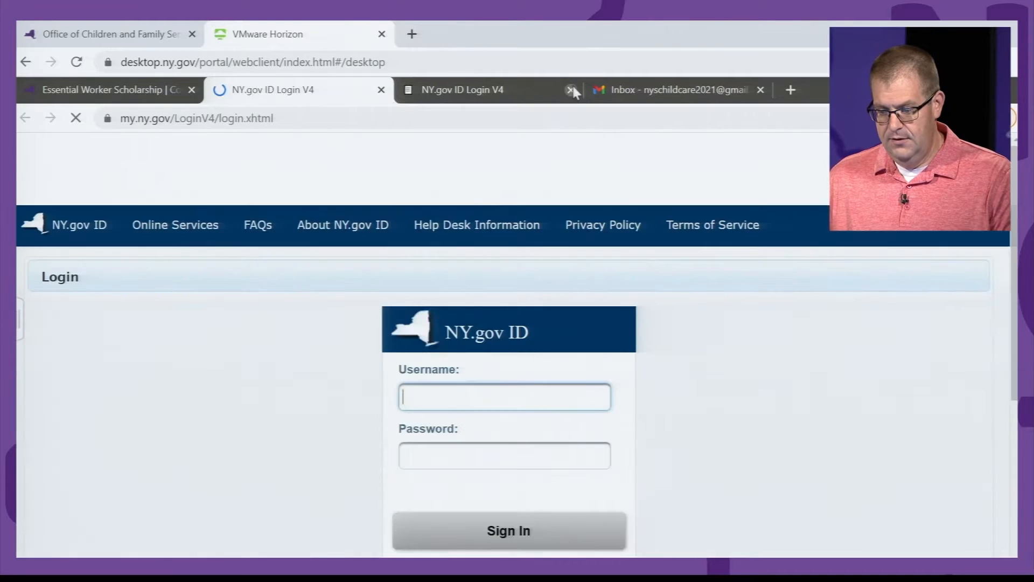
click(570, 90)
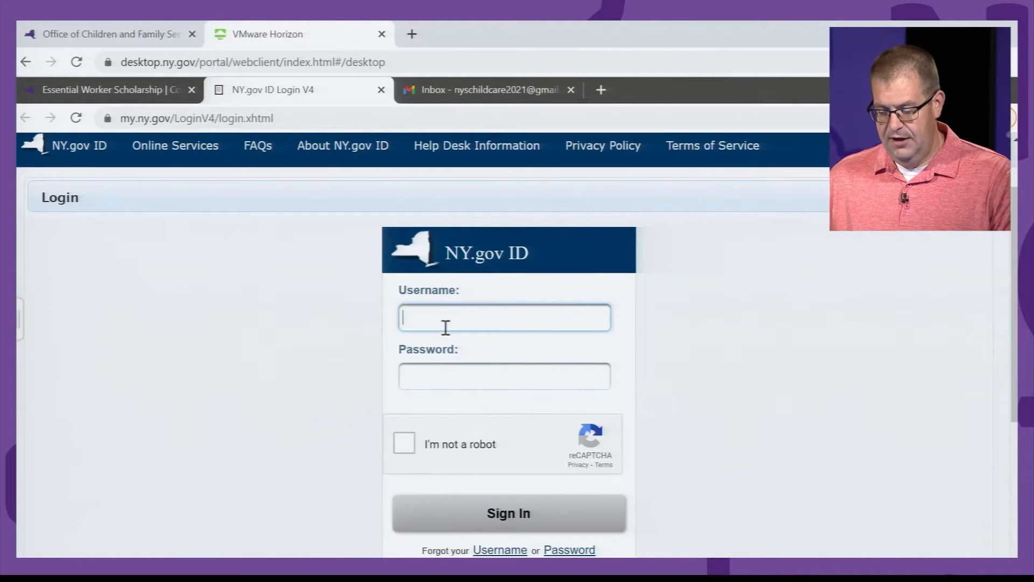
scroll(445, 336, down, 2)
scroll(447, 339, down, 2)
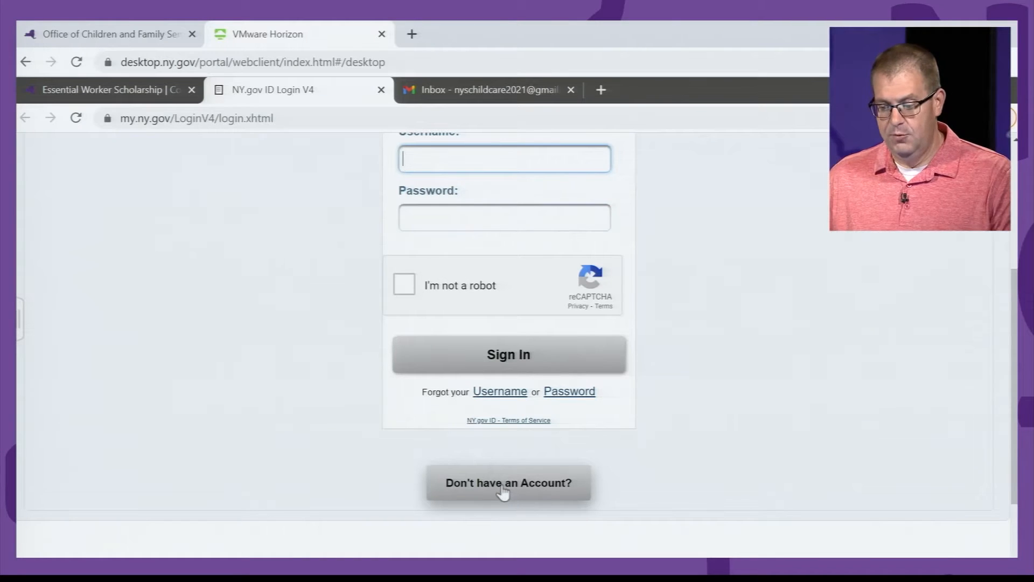
click(502, 484)
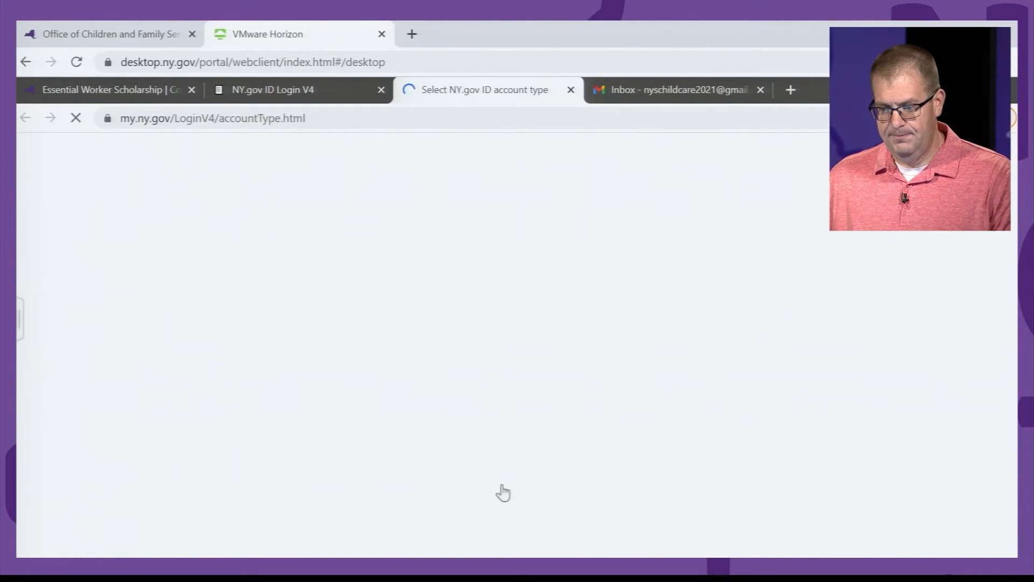
Step: Pick the Personal account type and open the Sign Up for a Personal NY.gov ID form
scroll(449, 377, down, 2)
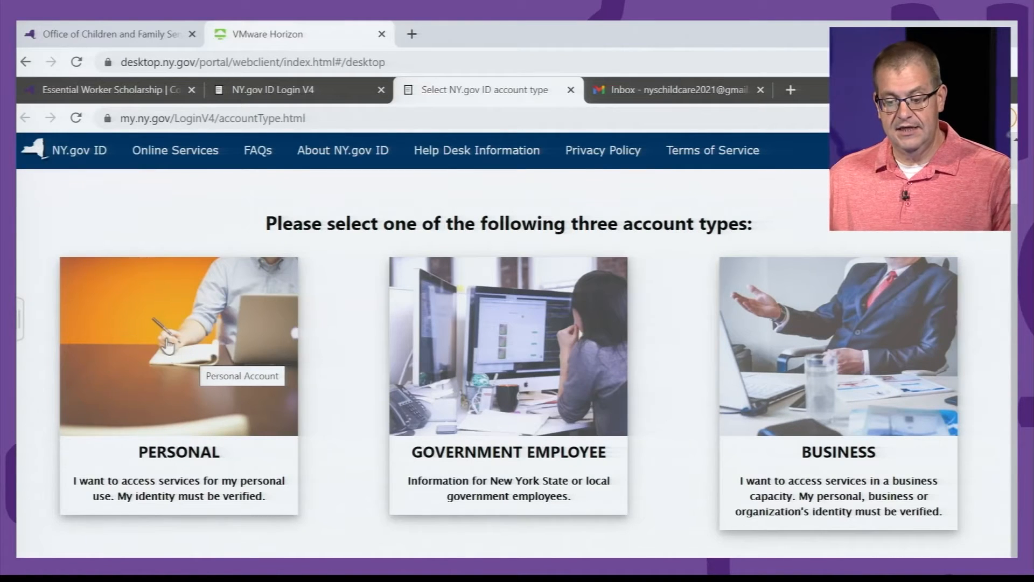
click(176, 370)
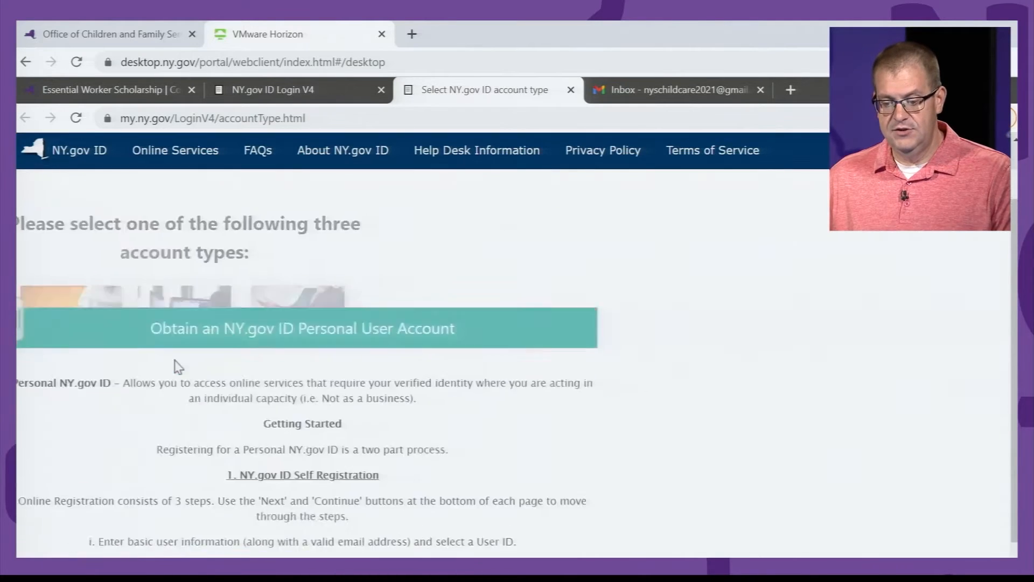
scroll(407, 334, down, 2)
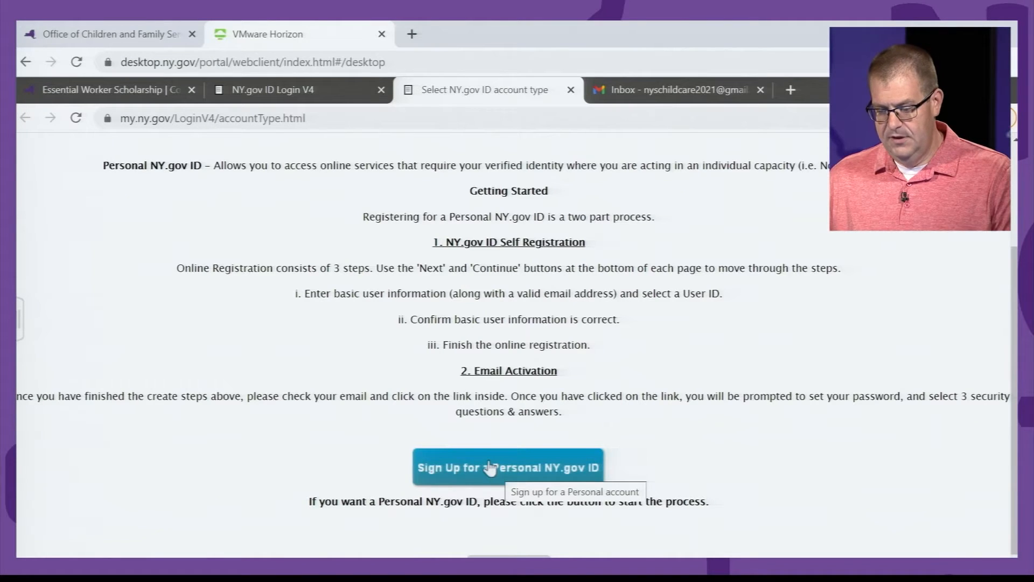
click(490, 468)
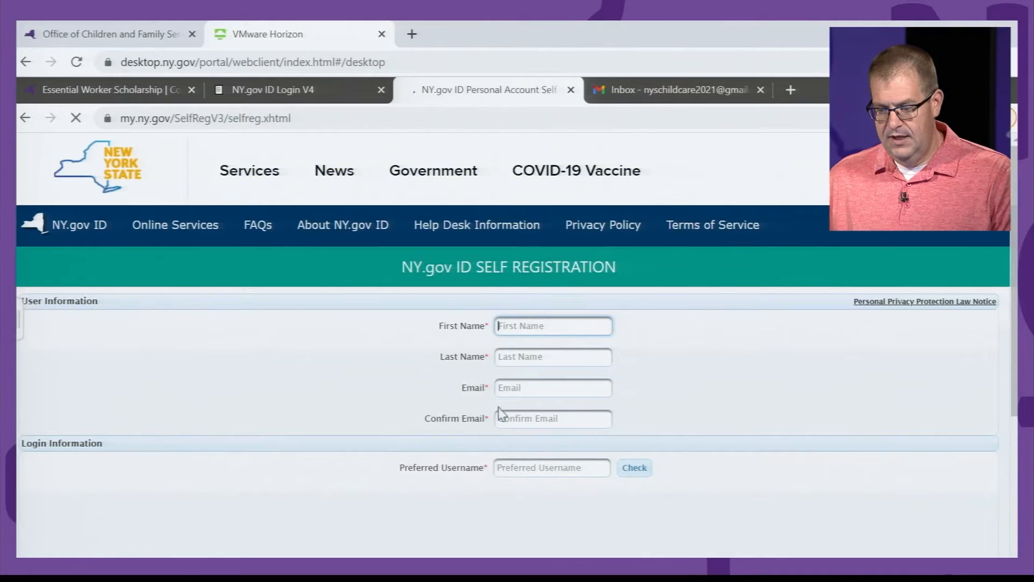
Step: Enter the first and last name, the e-mail address and its confirmation
key(Tab)
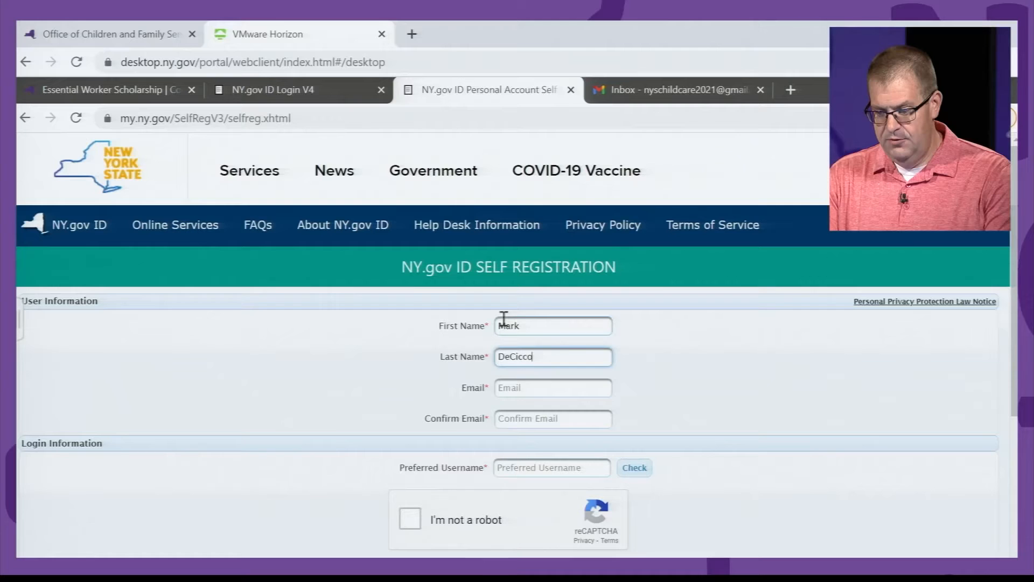
key(Tab)
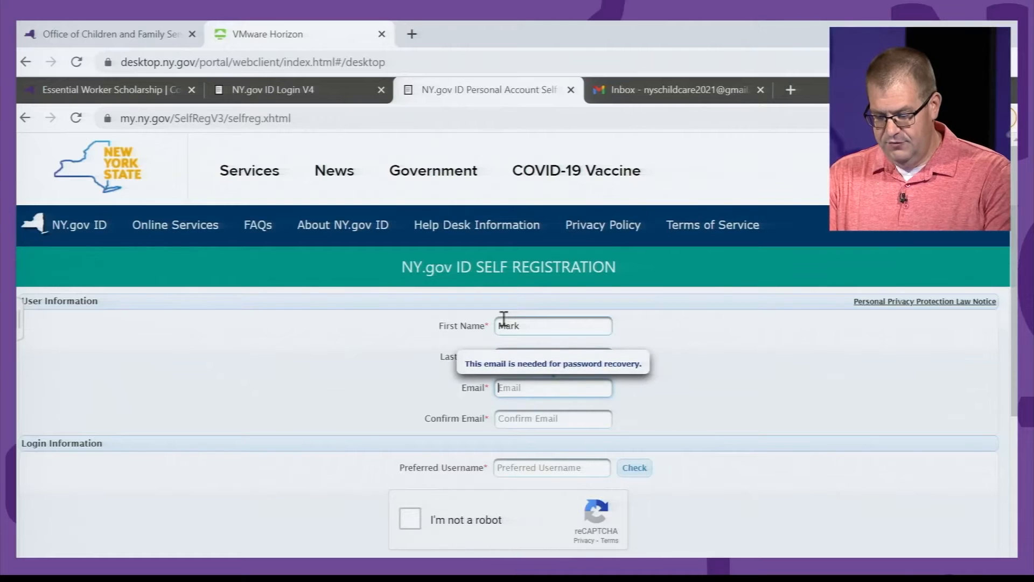
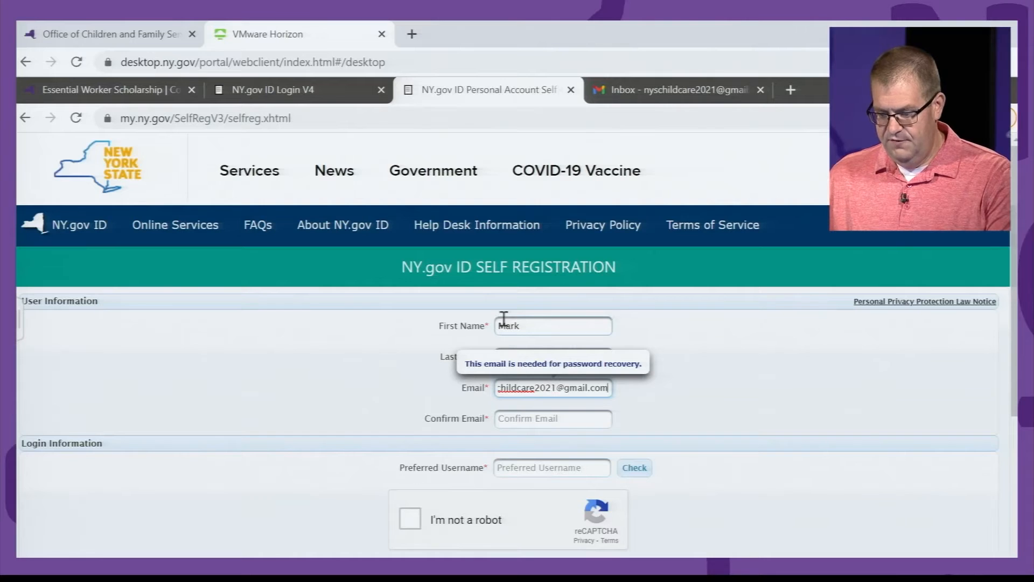
click(539, 418)
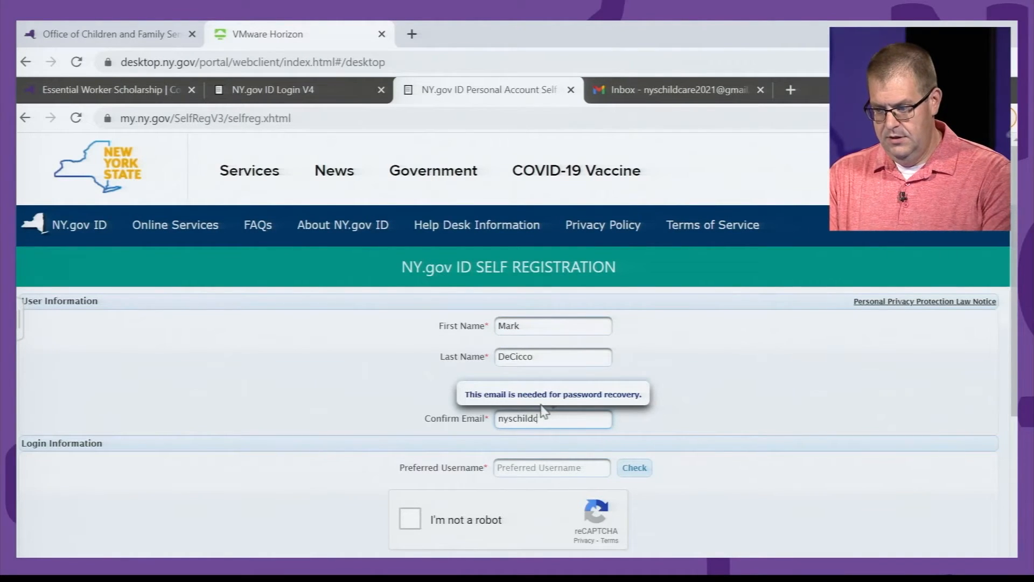
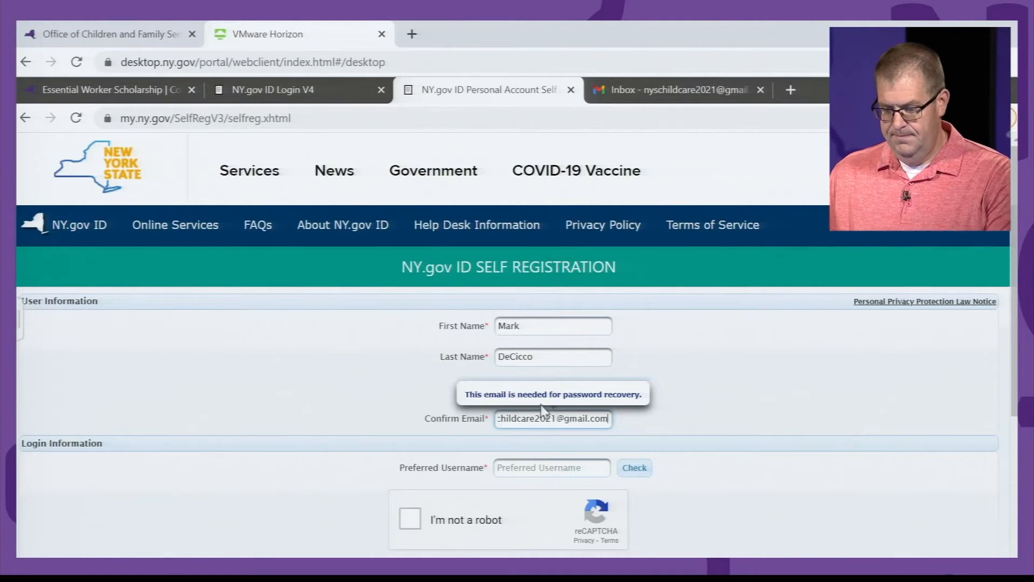
Step: Enter a preferred username, correct its ending, and check that it is available
click(555, 468)
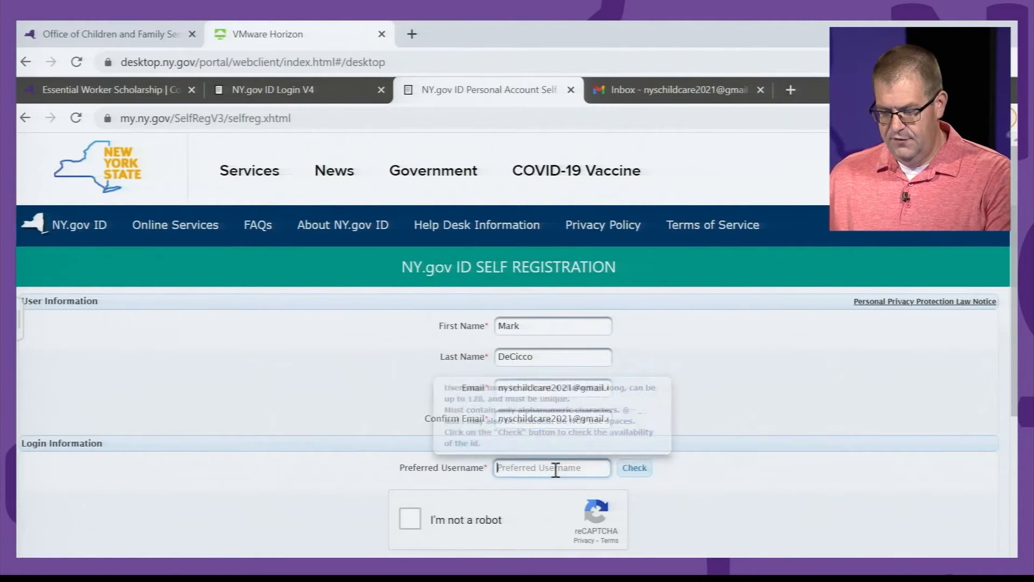
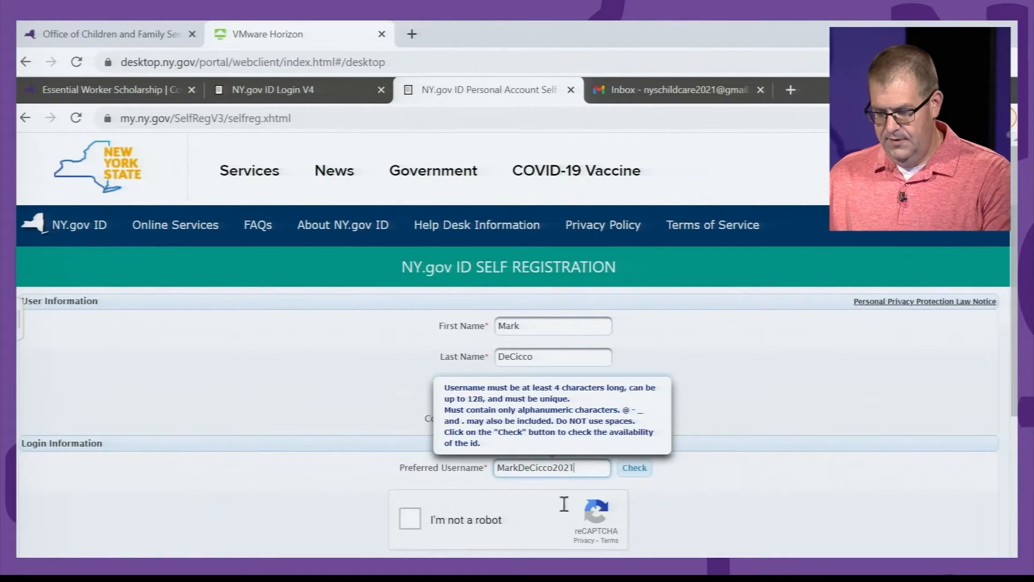
click(633, 468)
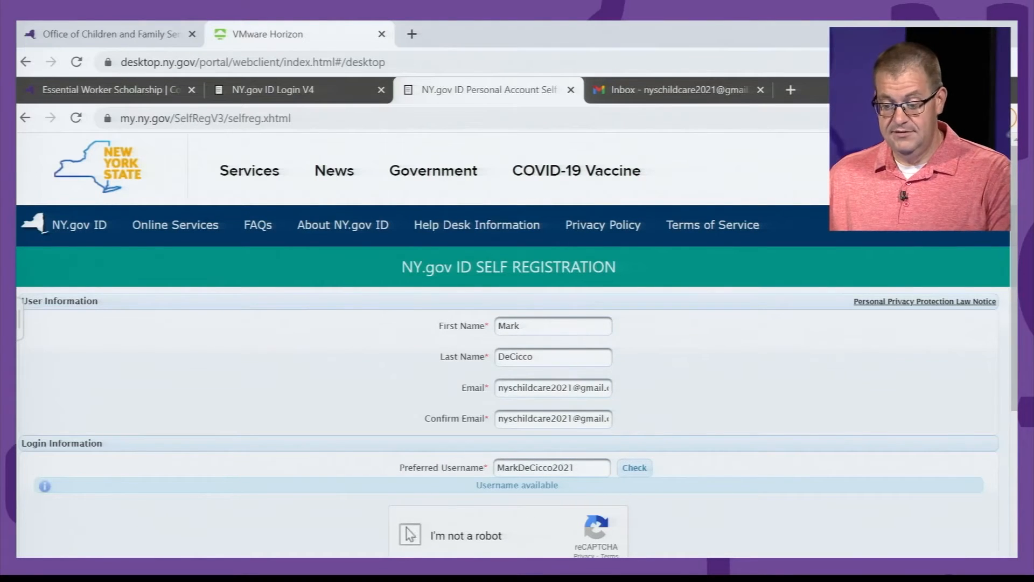
click(410, 531)
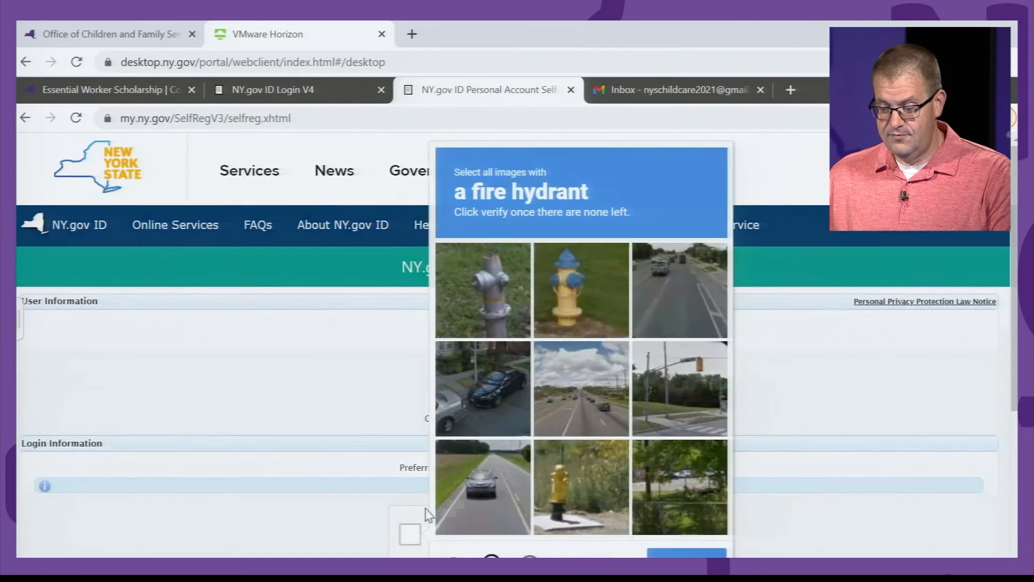
Step: Select all six fire hydrant tiles in the reCAPTCHA and verify the challenge
click(477, 294)
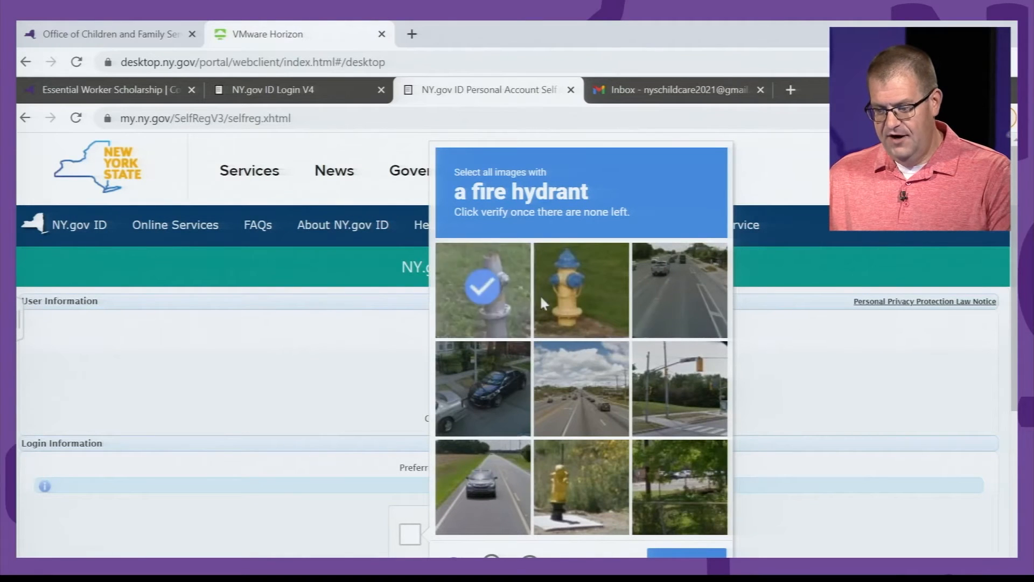
click(551, 292)
click(597, 464)
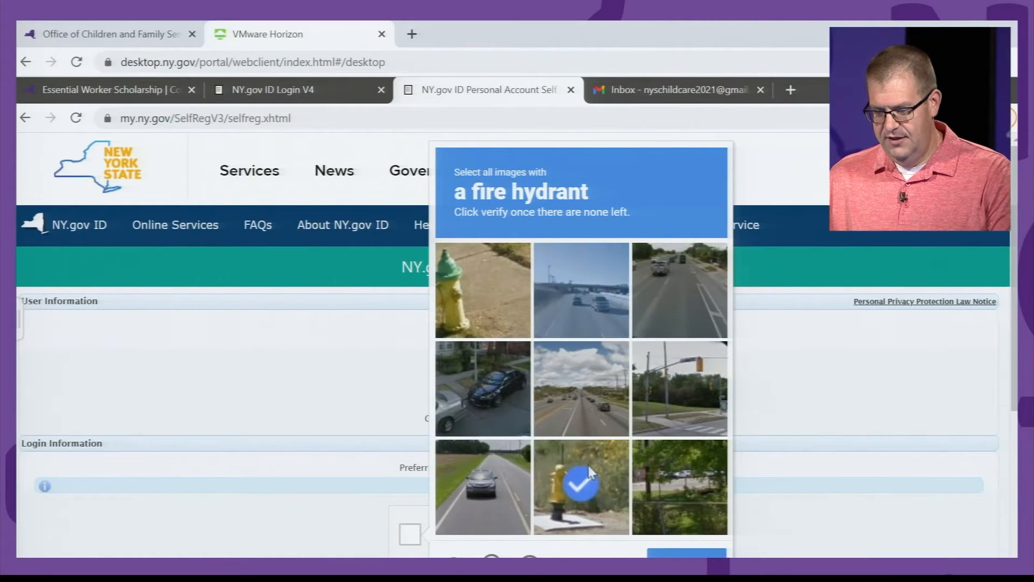
click(487, 306)
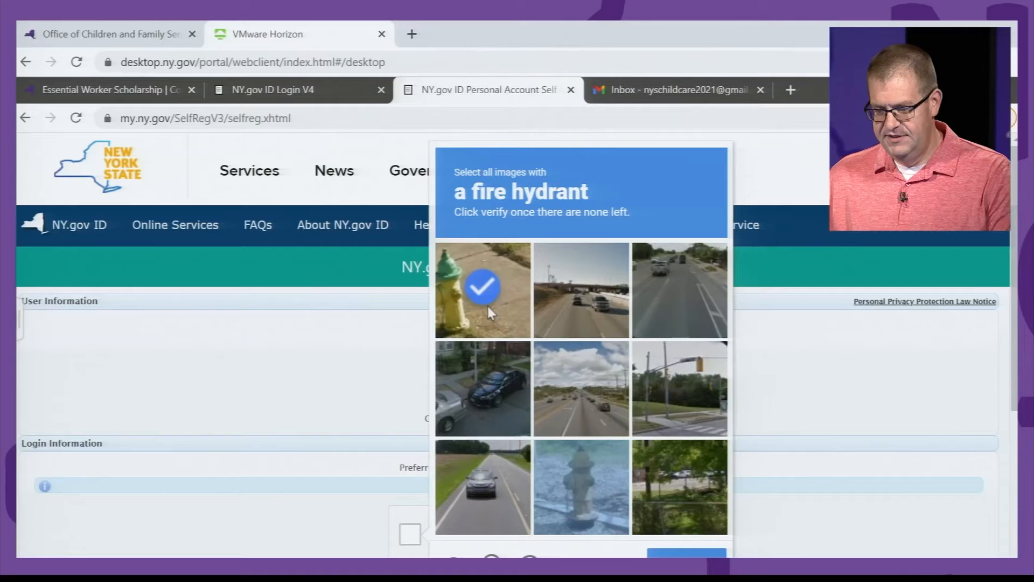
click(597, 461)
click(464, 287)
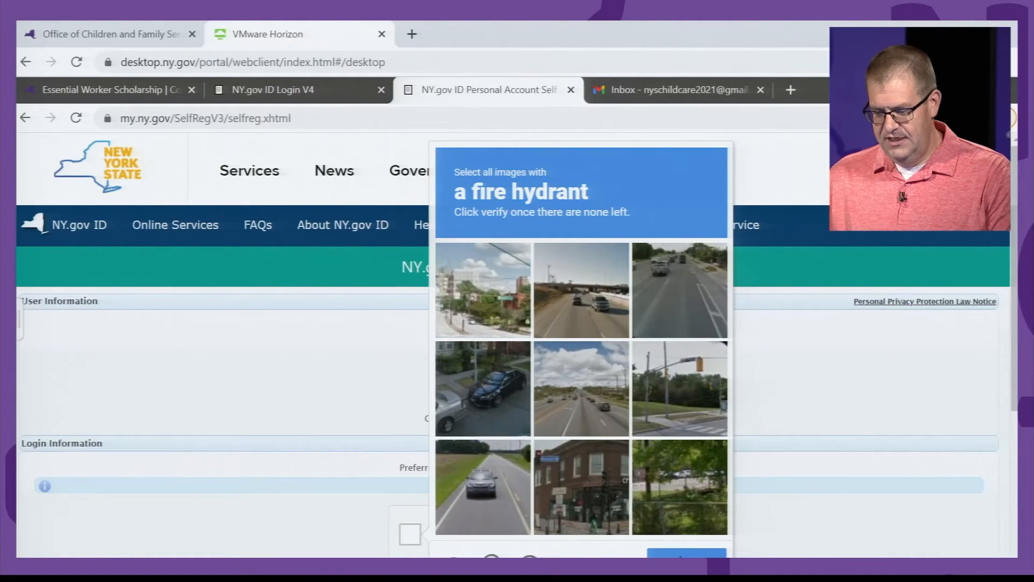
click(687, 552)
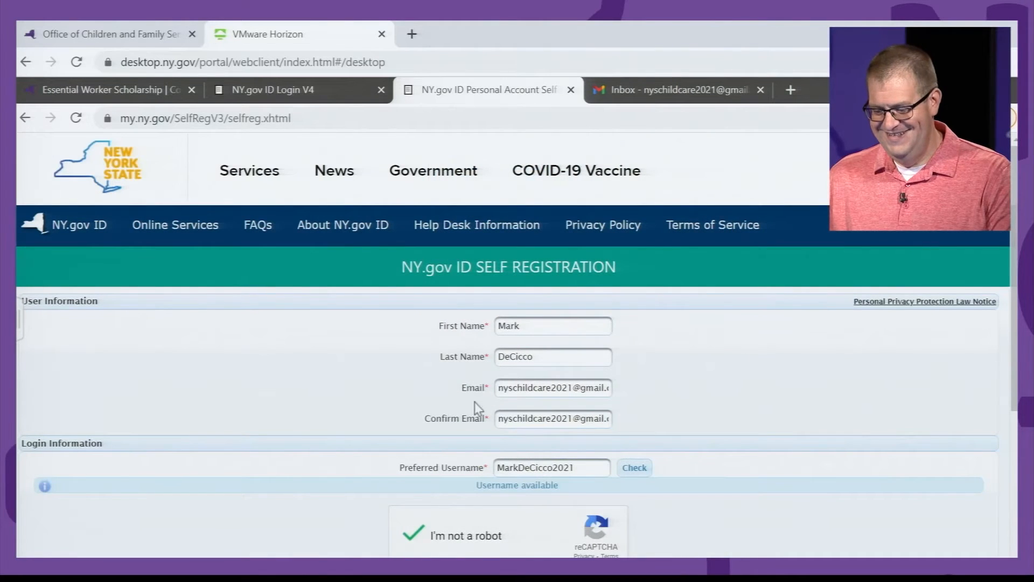
scroll(476, 400, down, 2)
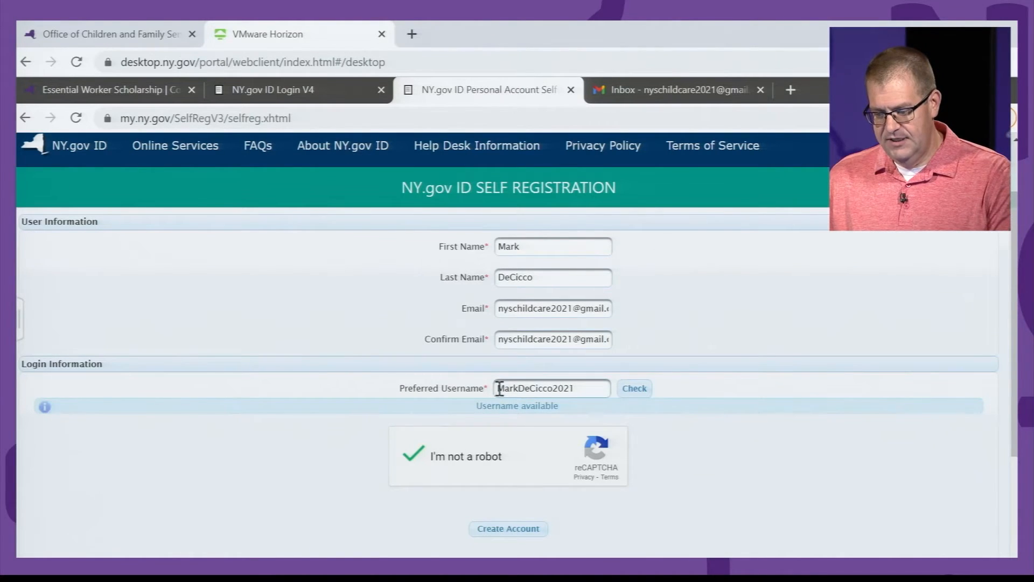
Step: Create the account, confirm the reviewed details, and go to the Gmail inbox
click(516, 533)
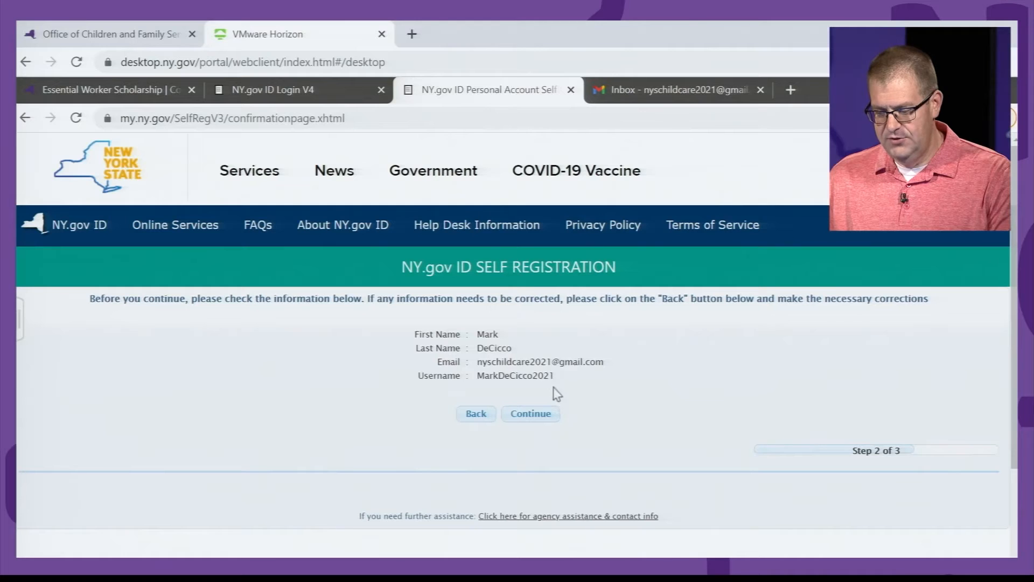
click(540, 416)
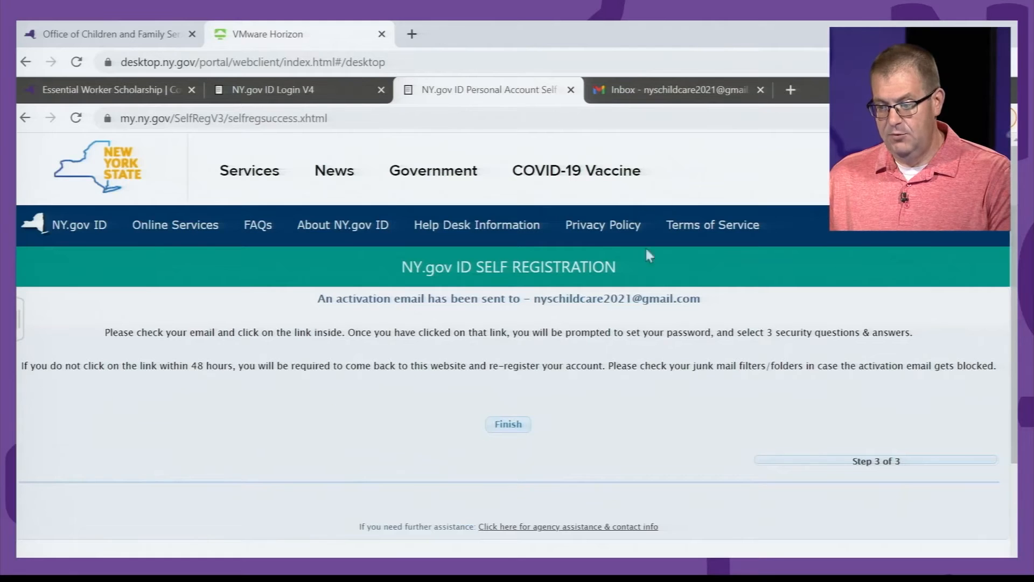
click(654, 94)
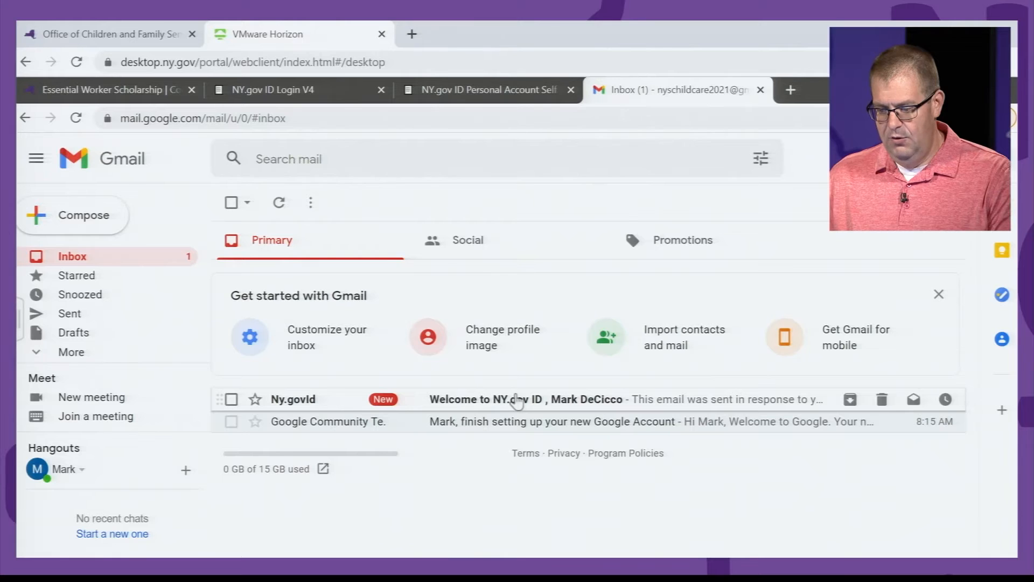
Step: Open the 'Welcome to NY.gov ID' email and follow its 'click here' activation link
click(517, 402)
scroll(515, 411, down, 2)
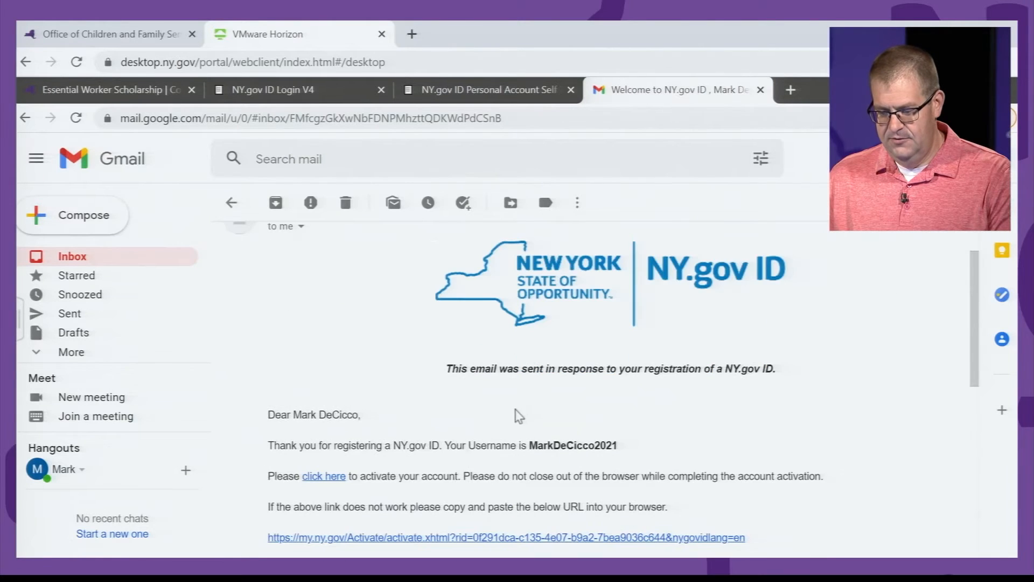
scroll(380, 458, down, 1)
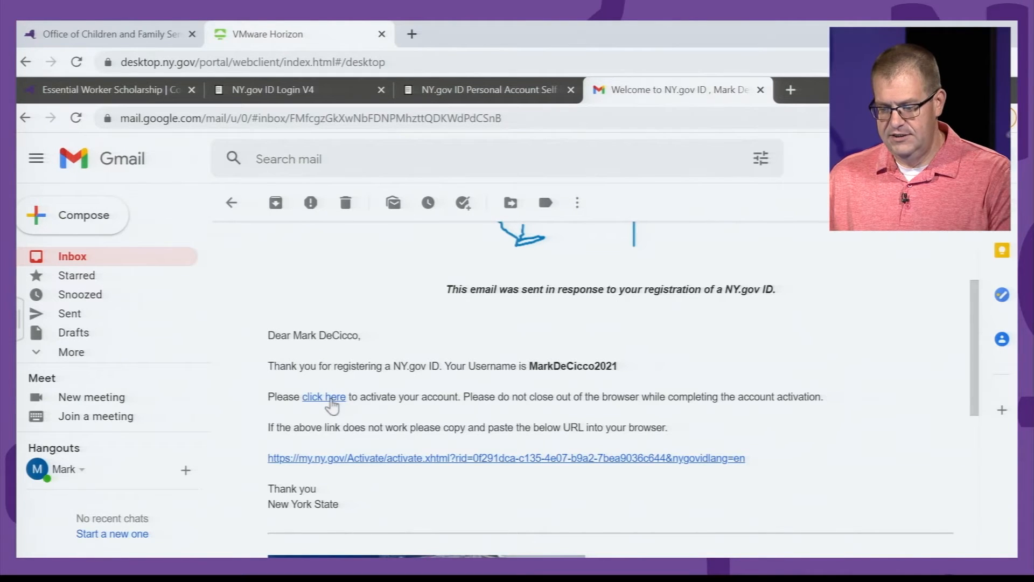
click(323, 397)
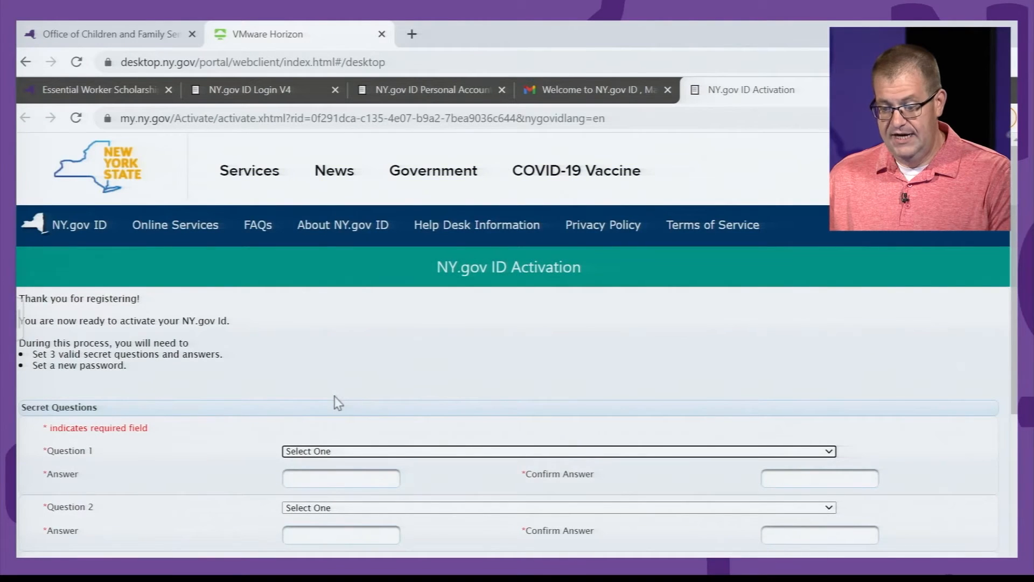
Step: Choose the first-pet question for Question 1 and enter its answer twice
scroll(337, 401, down, 1)
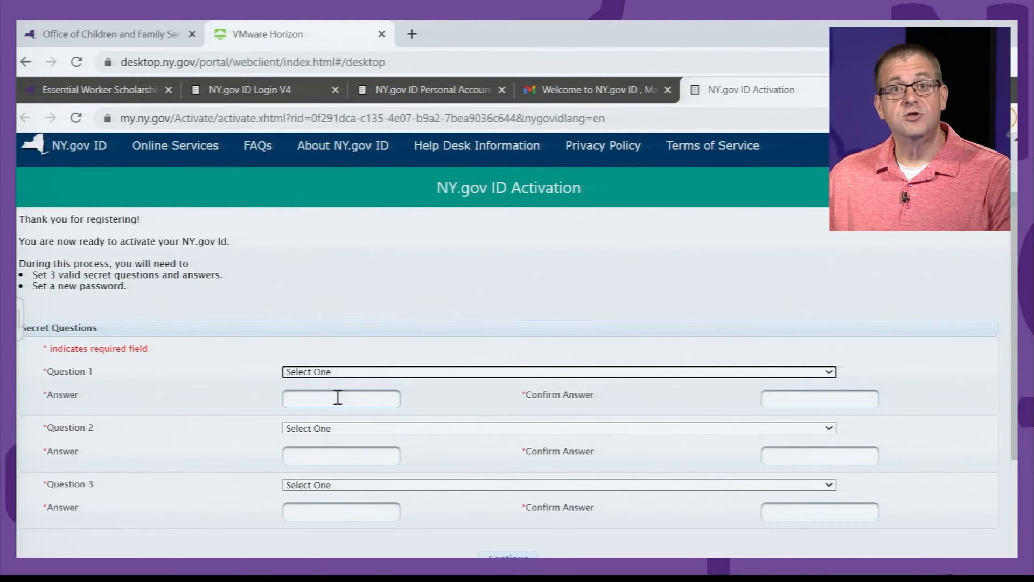
click(361, 373)
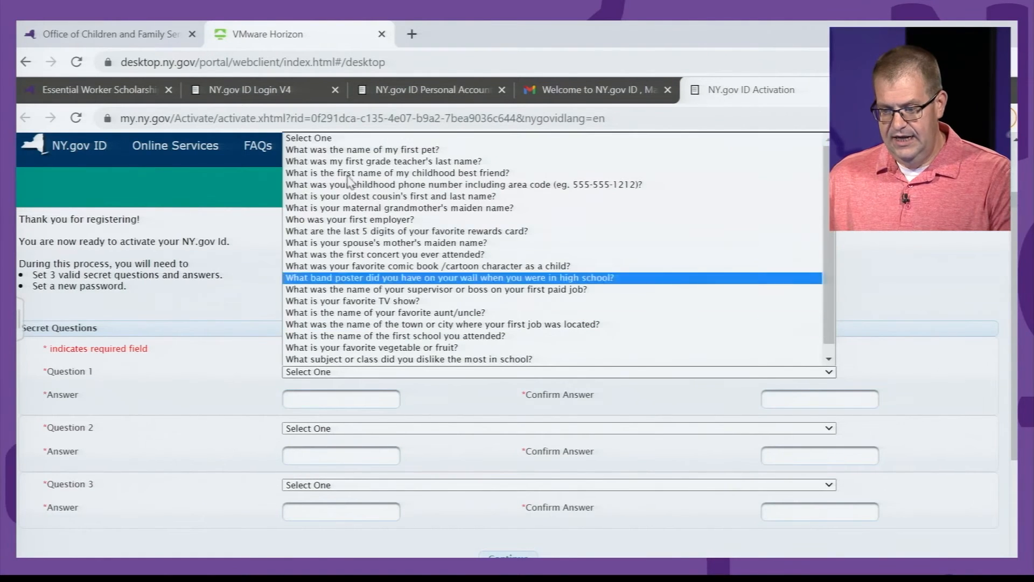
click(362, 155)
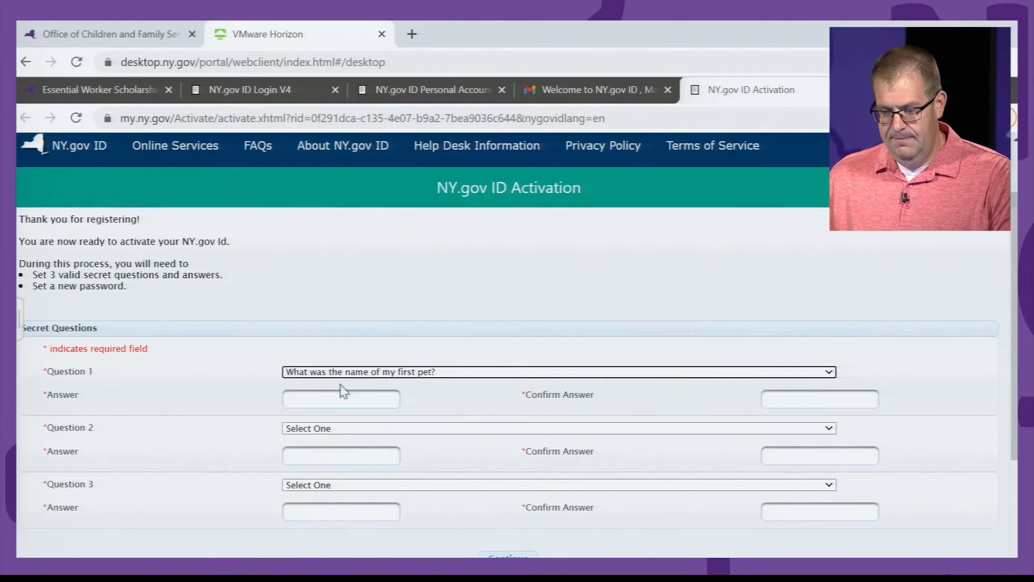
click(340, 400)
text(********)
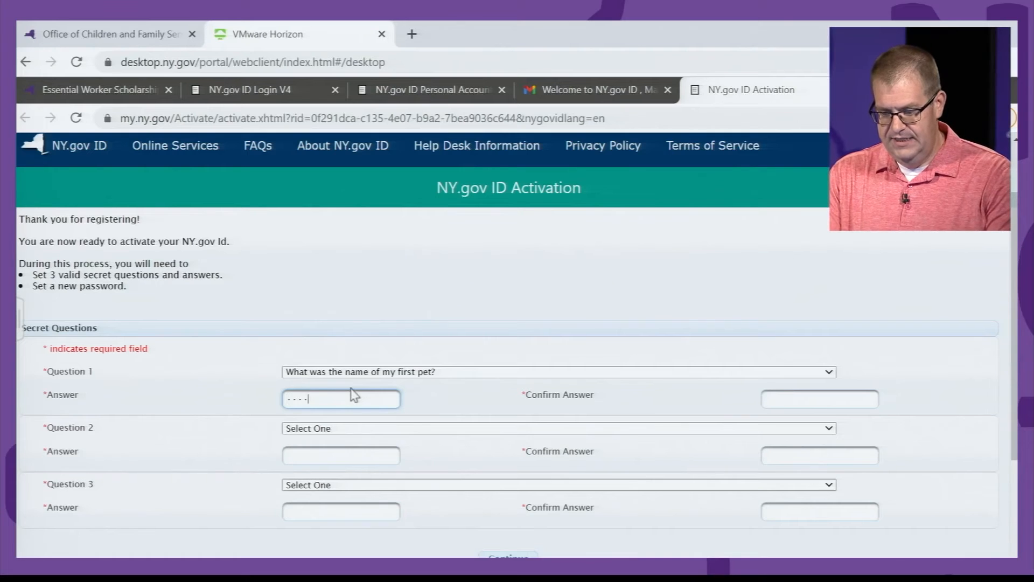
key(Tab)
text(********)
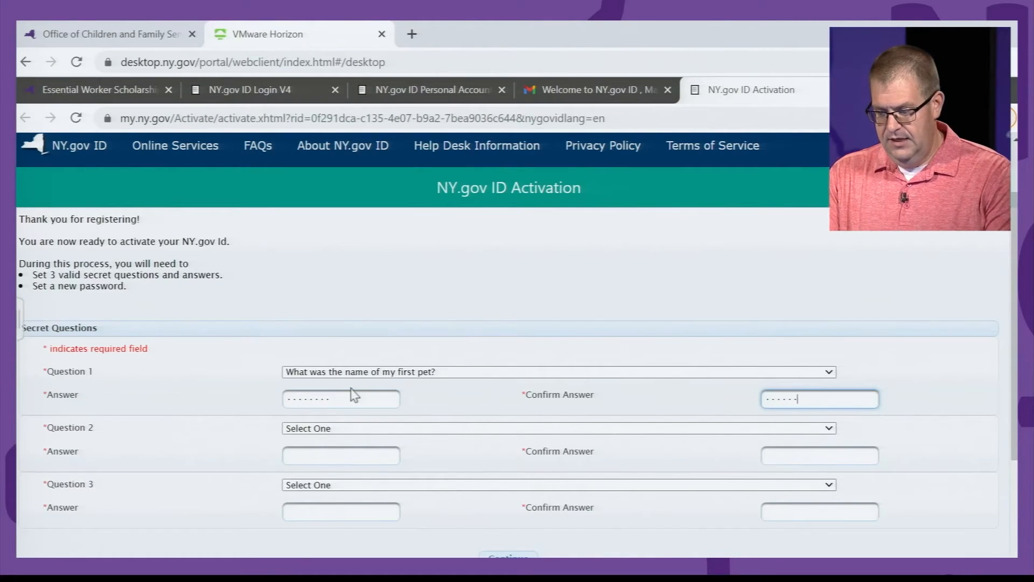
Step: Choose the childhood best friend question for Question 2 and enter its answer twice
click(393, 427)
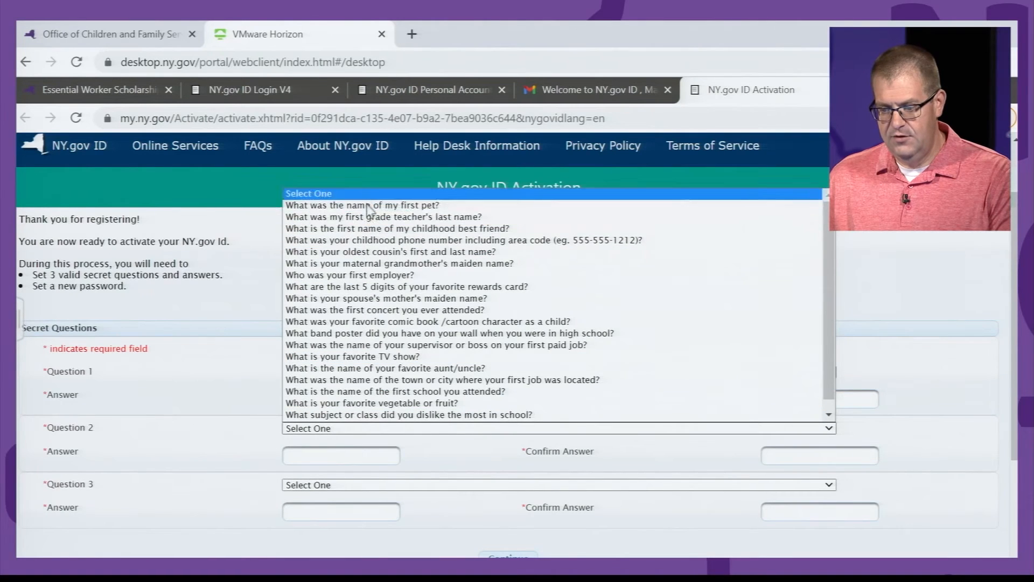
click(366, 229)
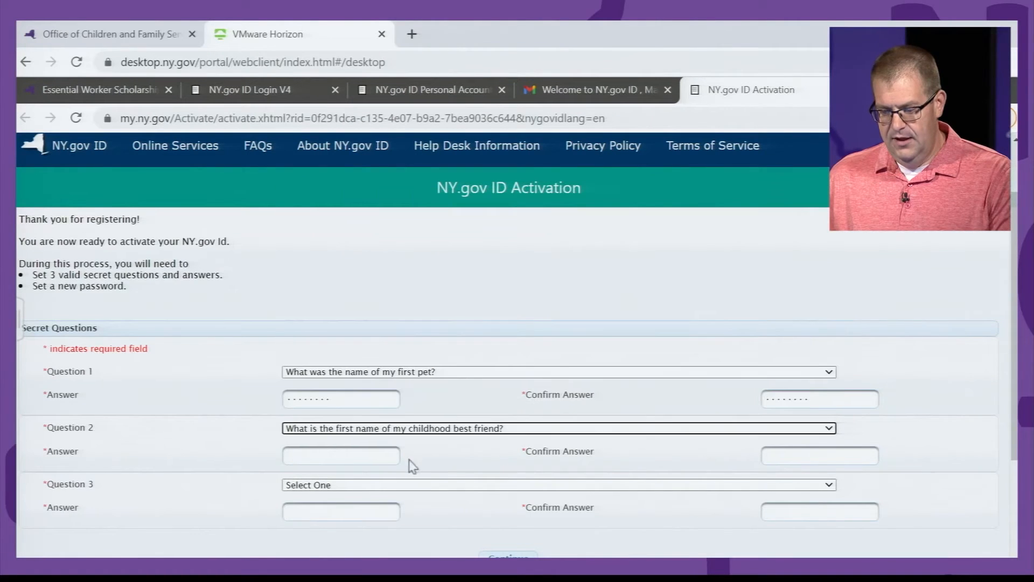
click(379, 451)
text(••••)
key(Tab)
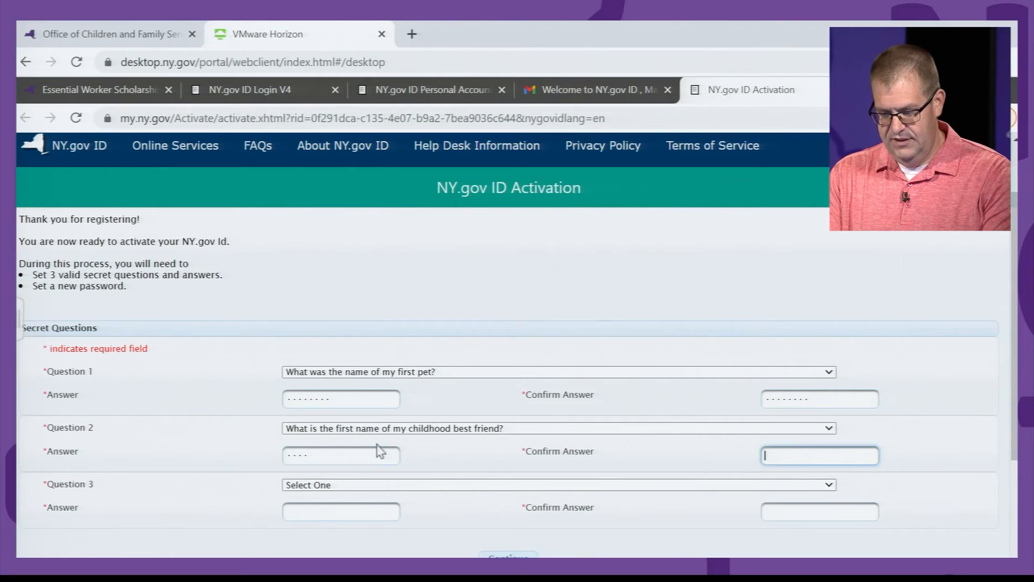
text(••••)
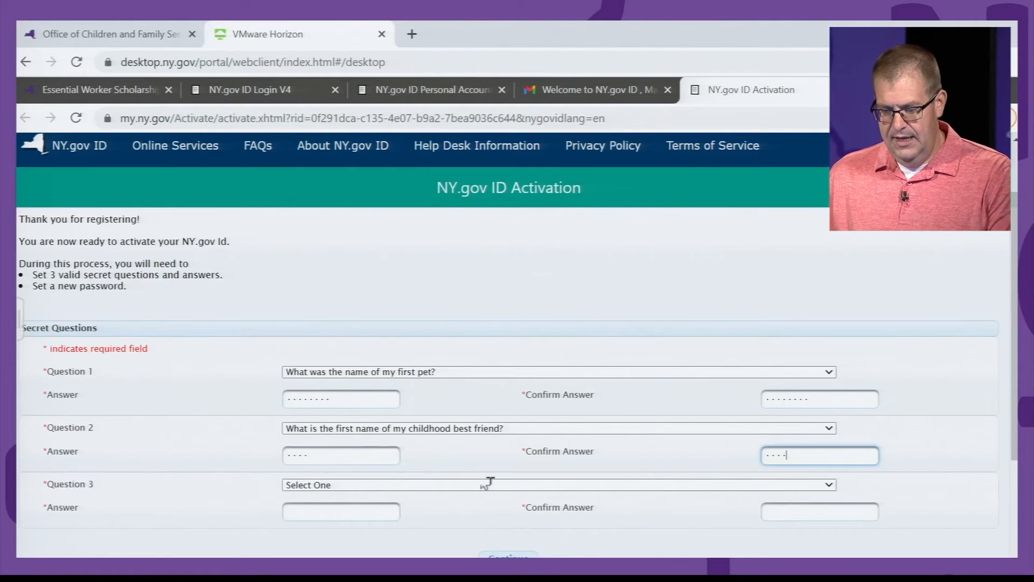
Step: Choose 'Who was your first employer?' for Question 3, enter its answer, and submit
click(416, 487)
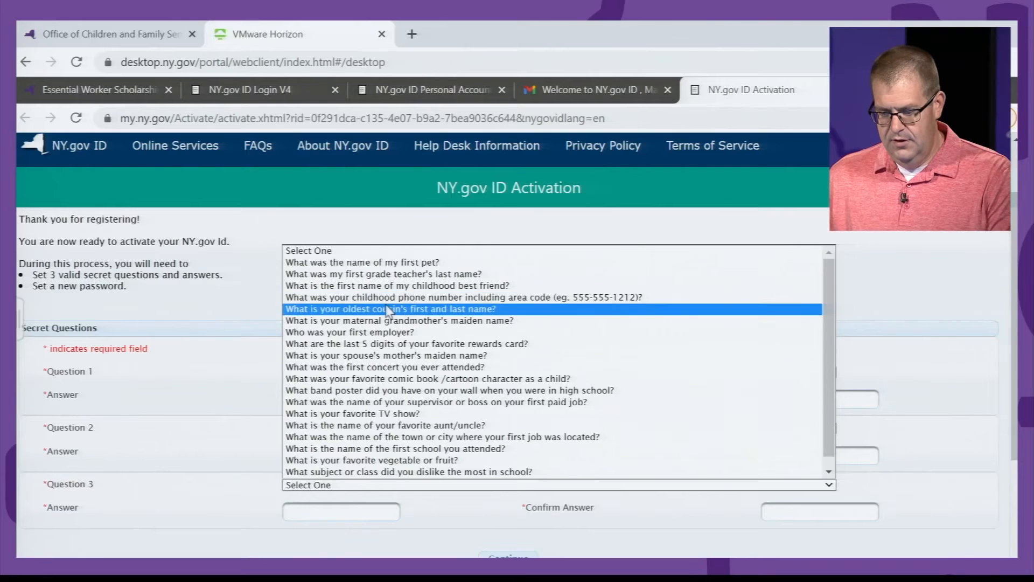
click(386, 333)
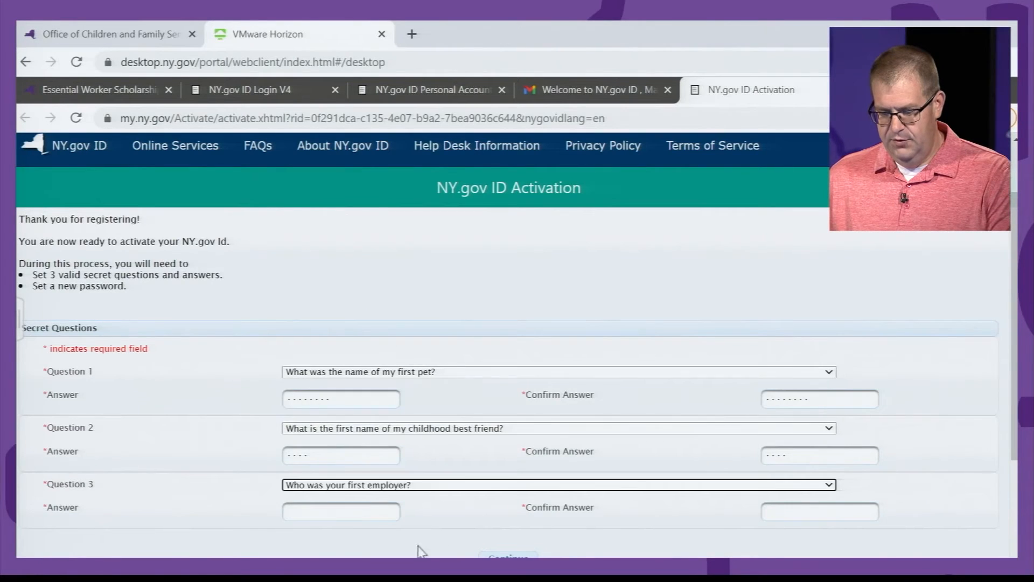
click(393, 513)
text(abcd)
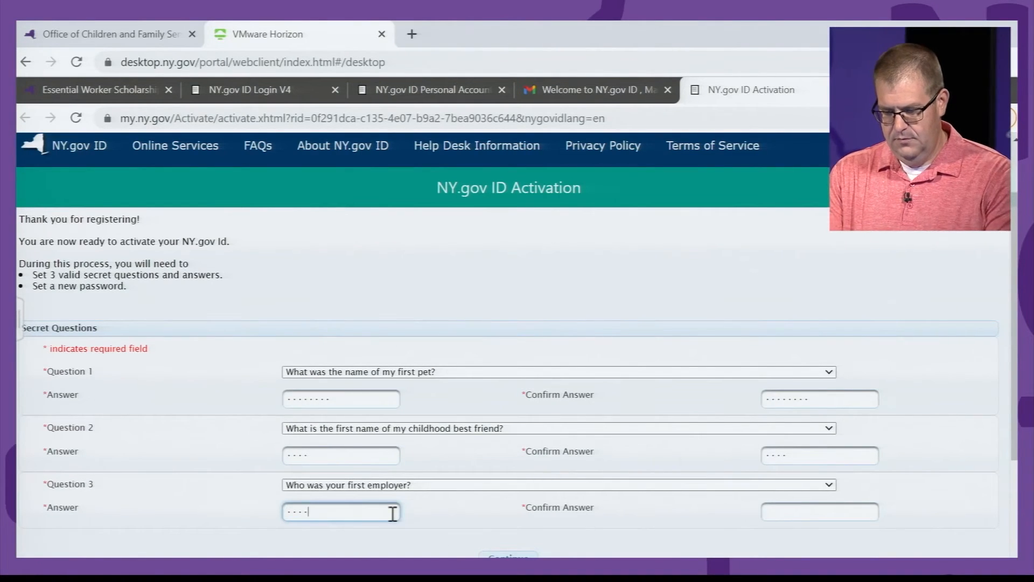
key(Tab)
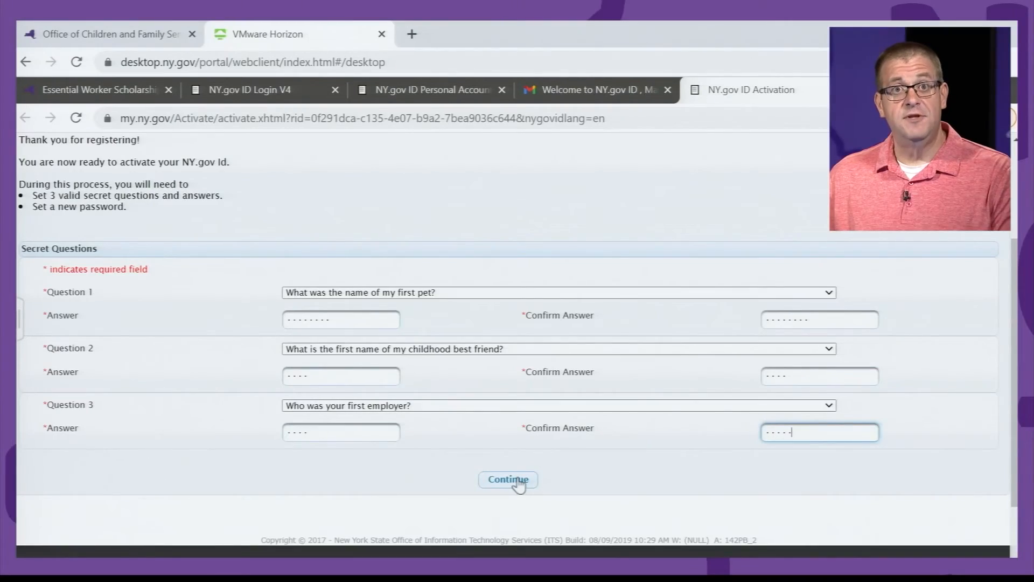
click(518, 482)
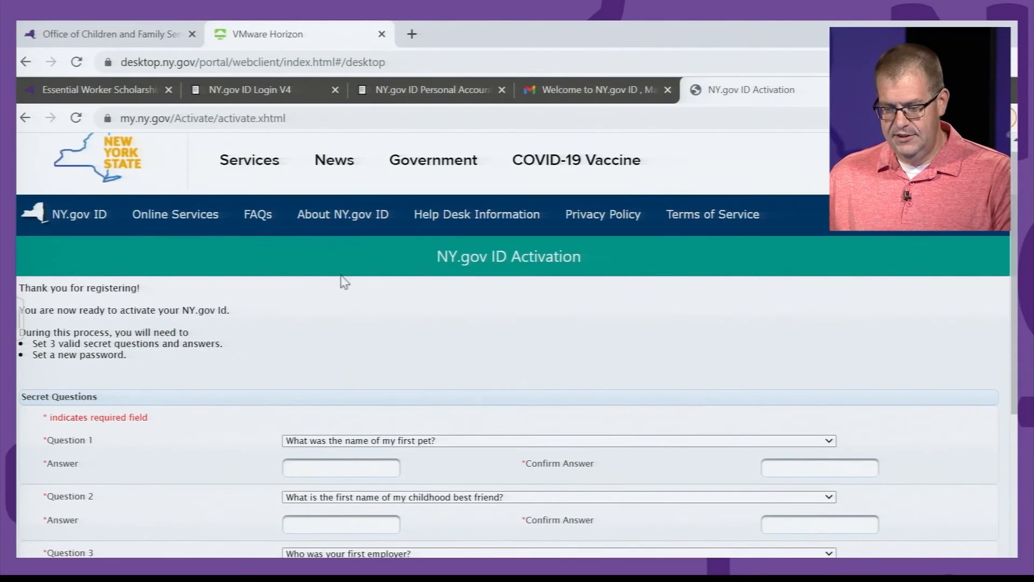
Step: Re-enter the Question 1 answer and its confirmation
scroll(462, 360, down, 1)
scroll(450, 364, down, 1)
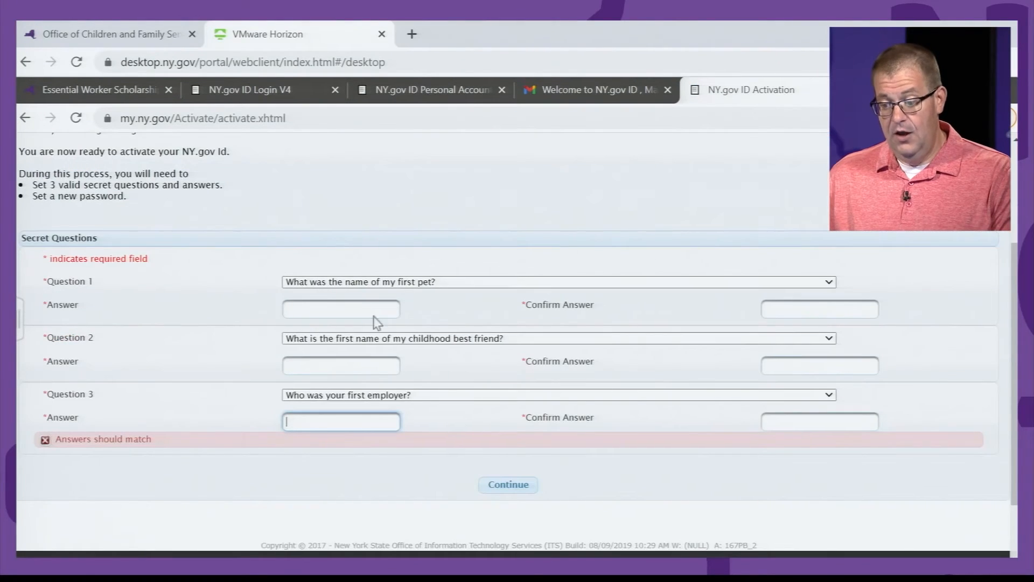
click(356, 302)
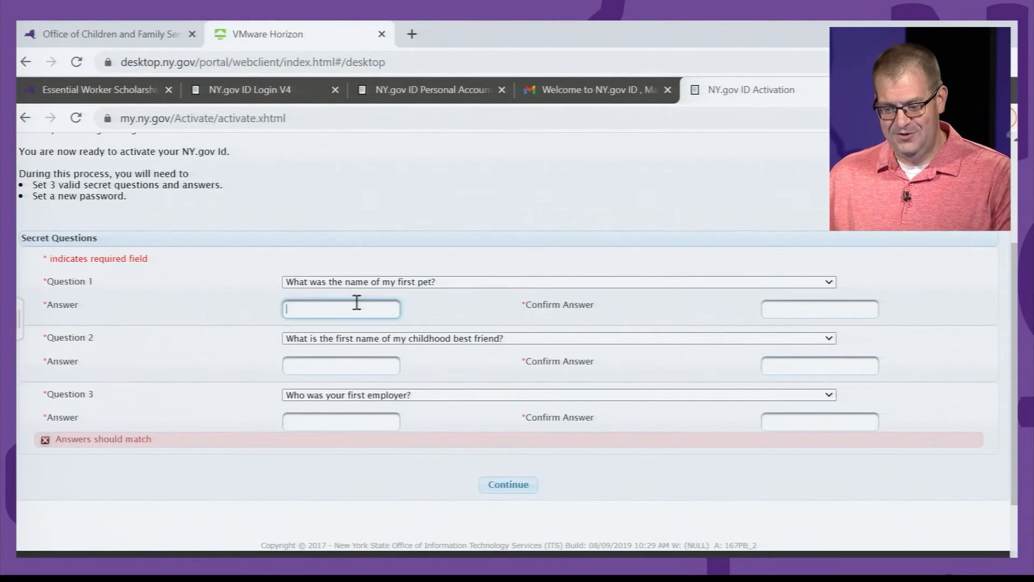
text(•••••)
key(Tab)
text(••••••••)
Step: Re-enter the Question 2 and 3 answers and resubmit the secret questions
key(Tab)
key(Tab)
text(••)
key(Tab)
text(•)
key(Tab)
key(Tab)
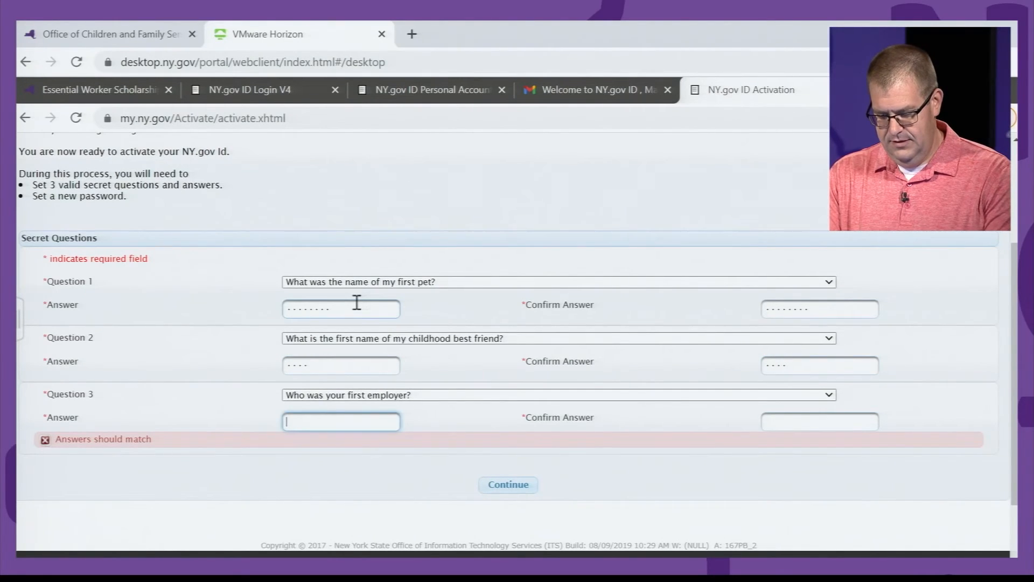
key(Tab)
text(•)
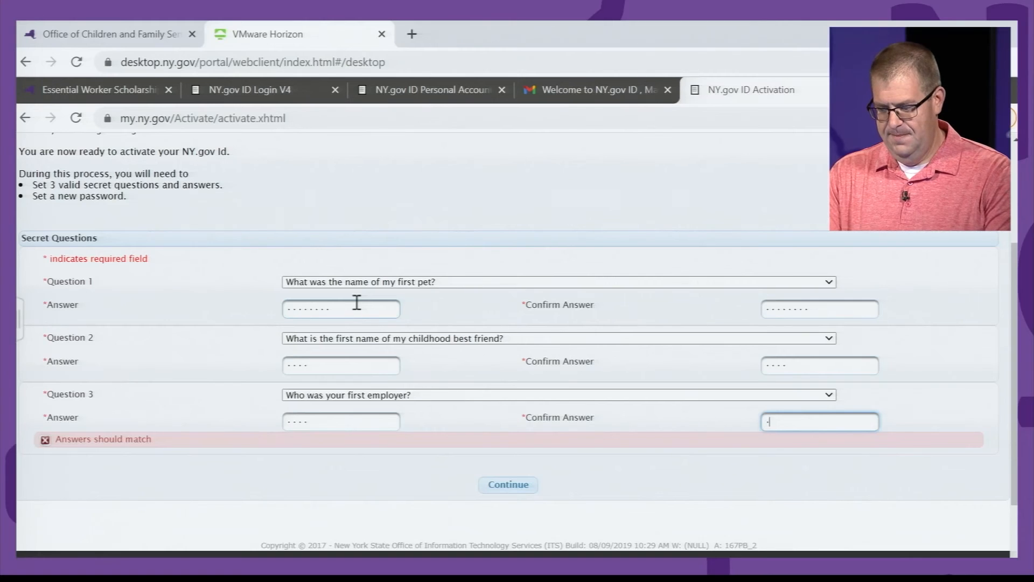
text(•••)
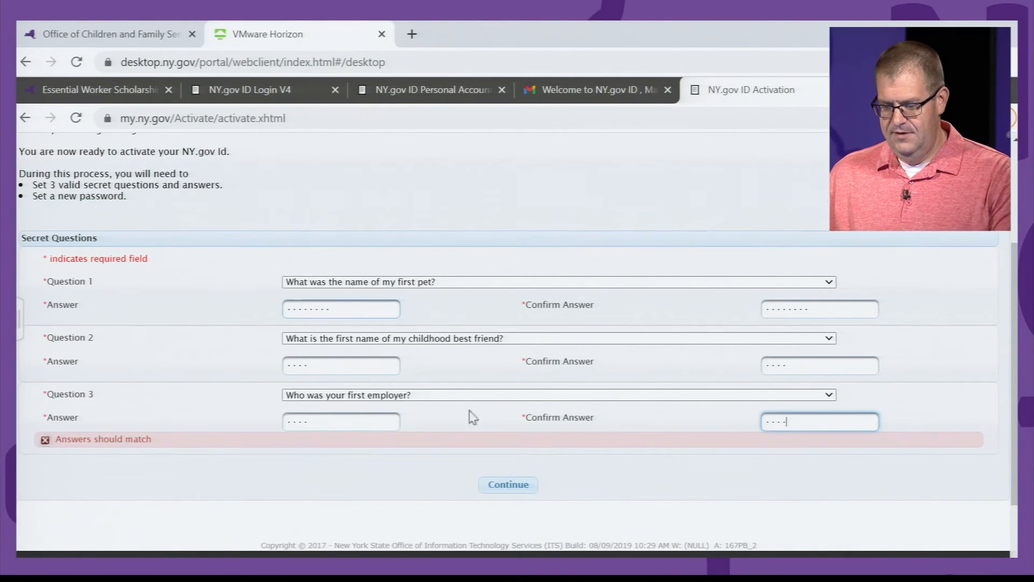
click(509, 485)
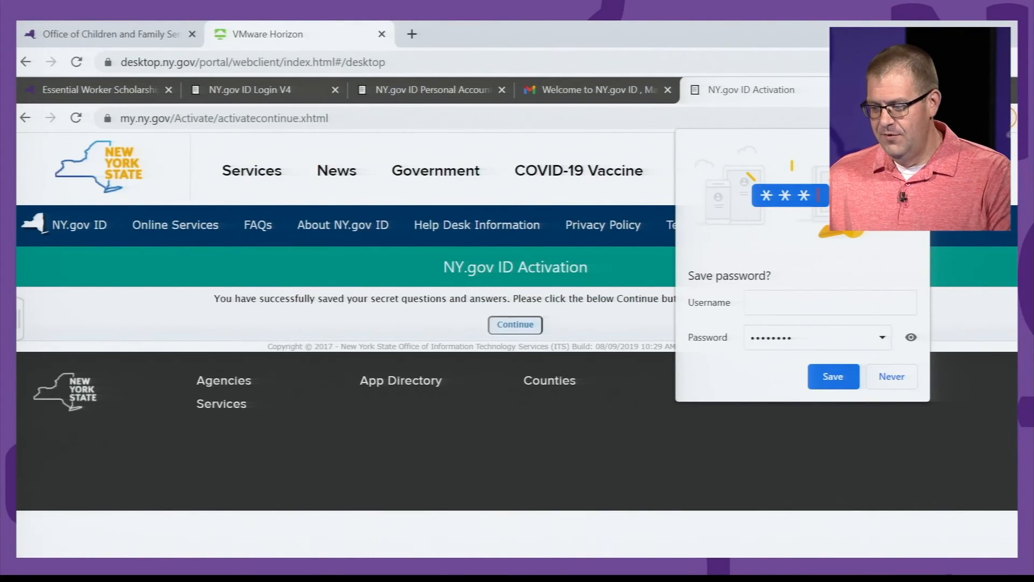
Step: Dismiss the save-password prompt, continue, and enter the new password with its confirmation
click(916, 143)
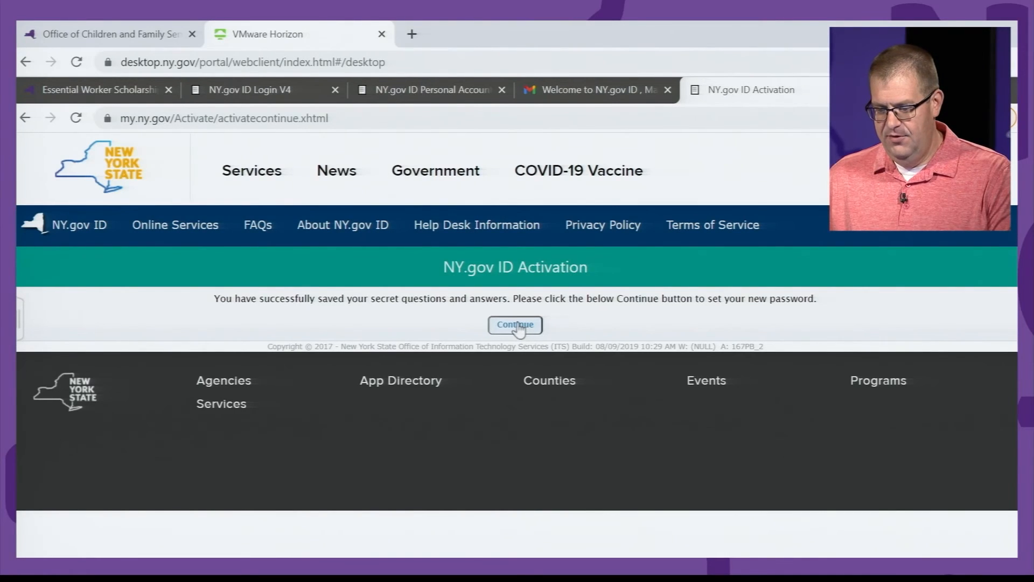
click(516, 326)
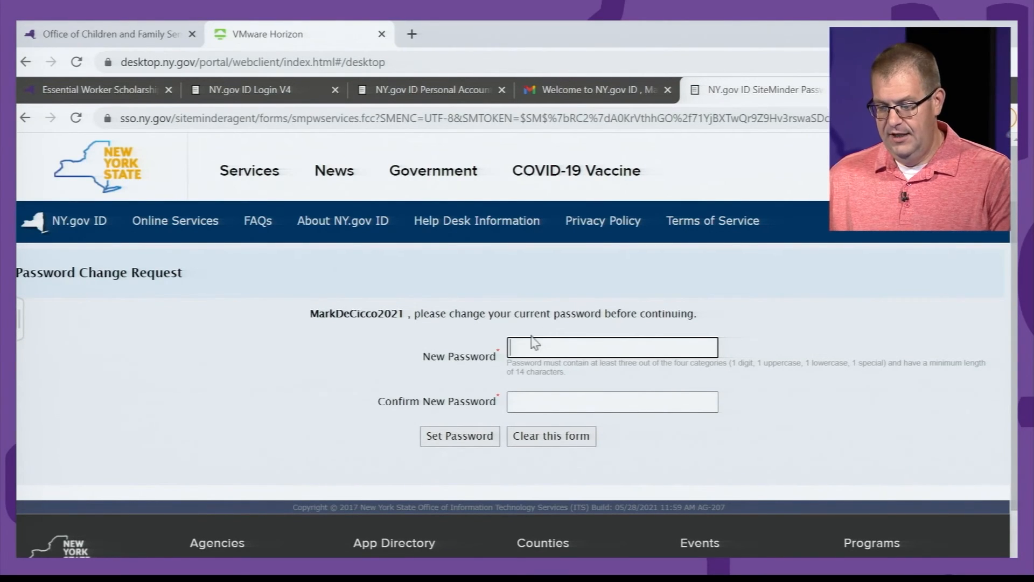
text(******)
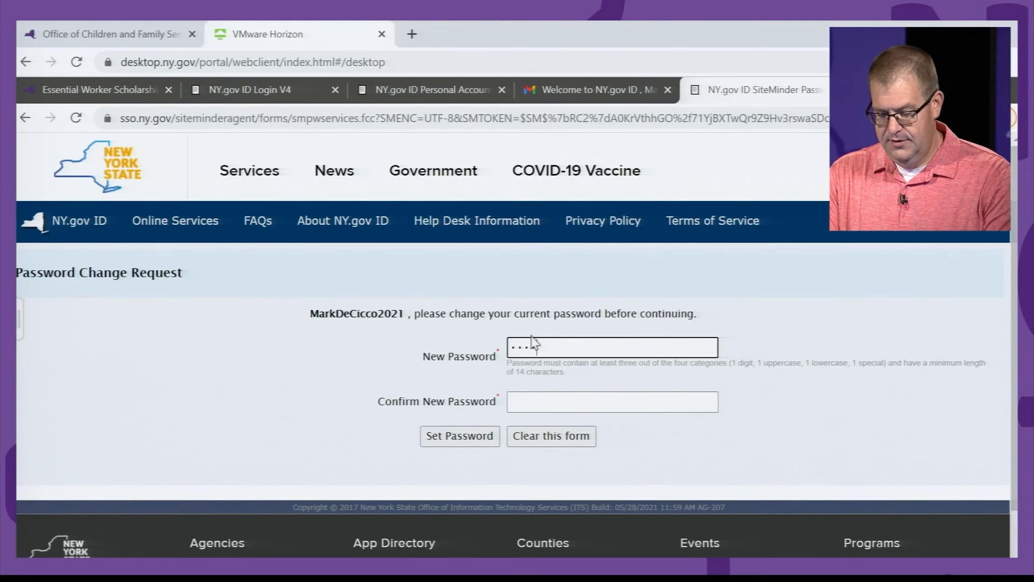
text(***)
key(Tab)
text(*********)
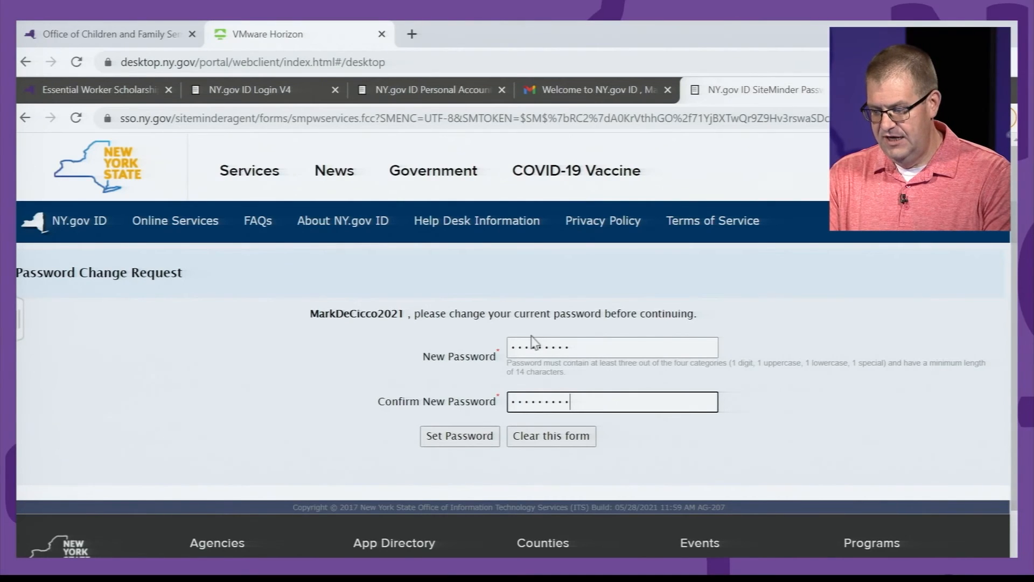
key(BackSpace)
key(BackSpace)
key(BackSpace)
key(BackSpace)
key(BackSpace)
key(BackSpace)
key(BackSpace)
key(BackSpace)
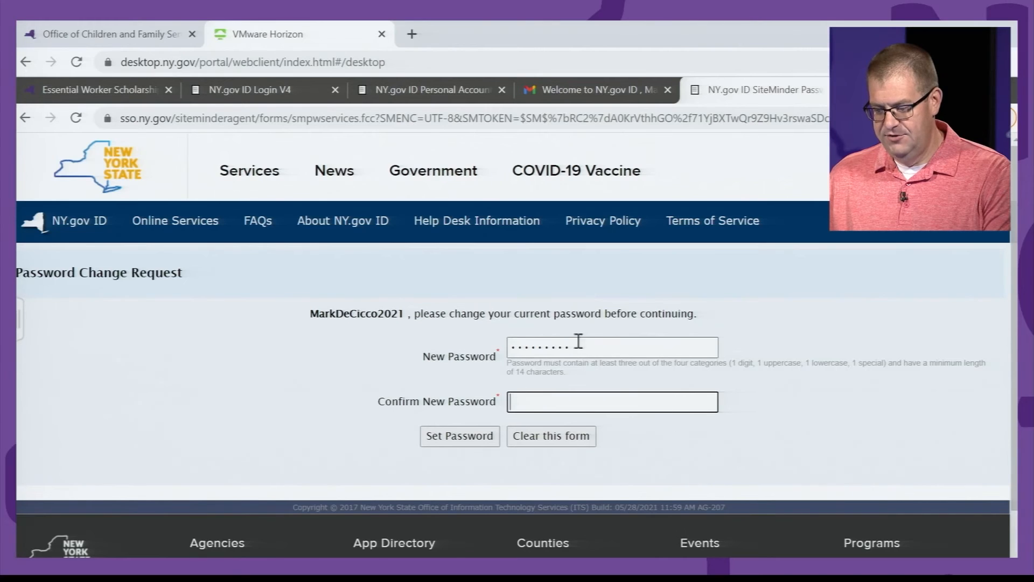
drag(576, 347, 514, 337)
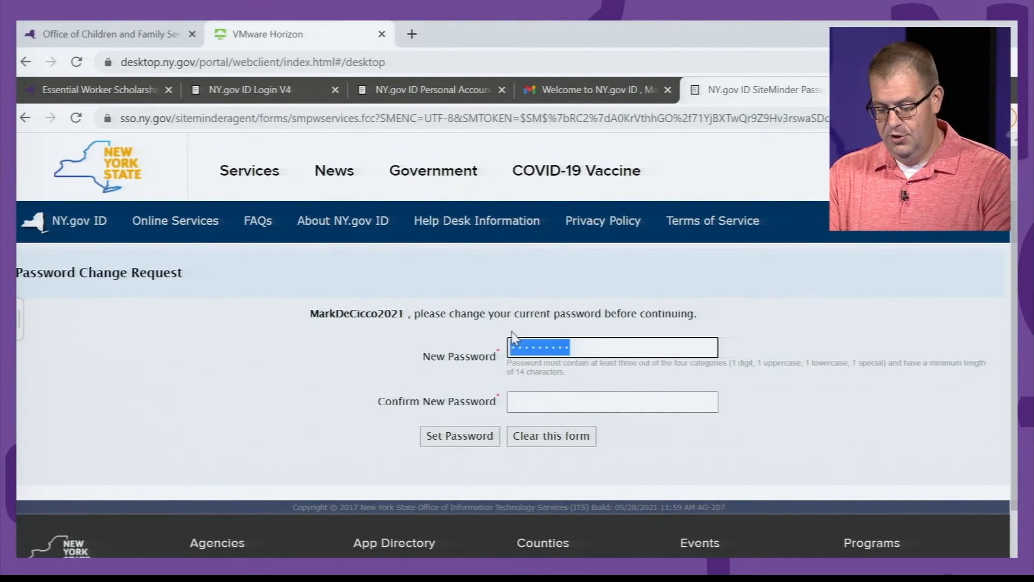
text(••••••••••••••)
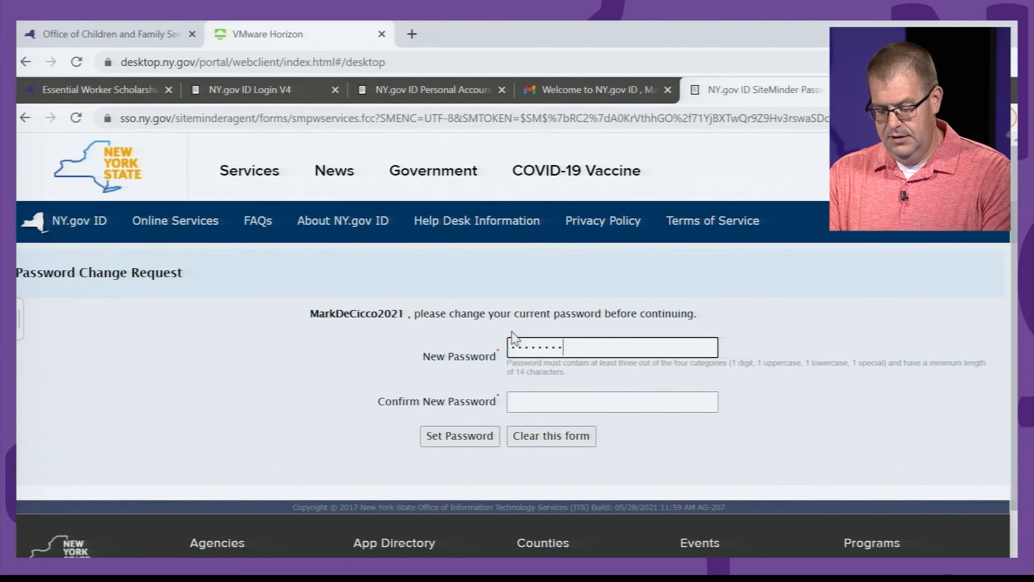
text(•)
key(Tab)
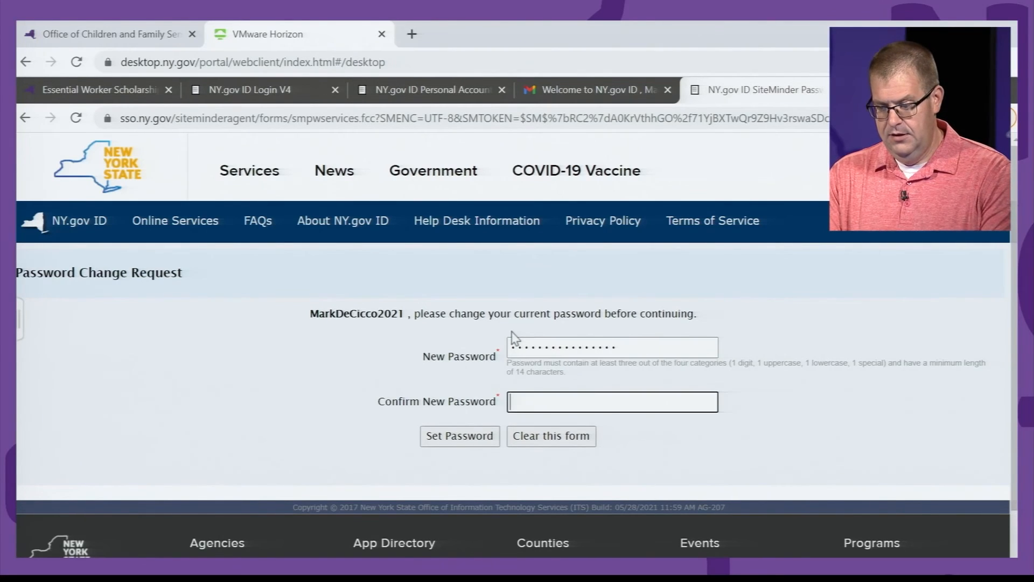
text(•••••••••)
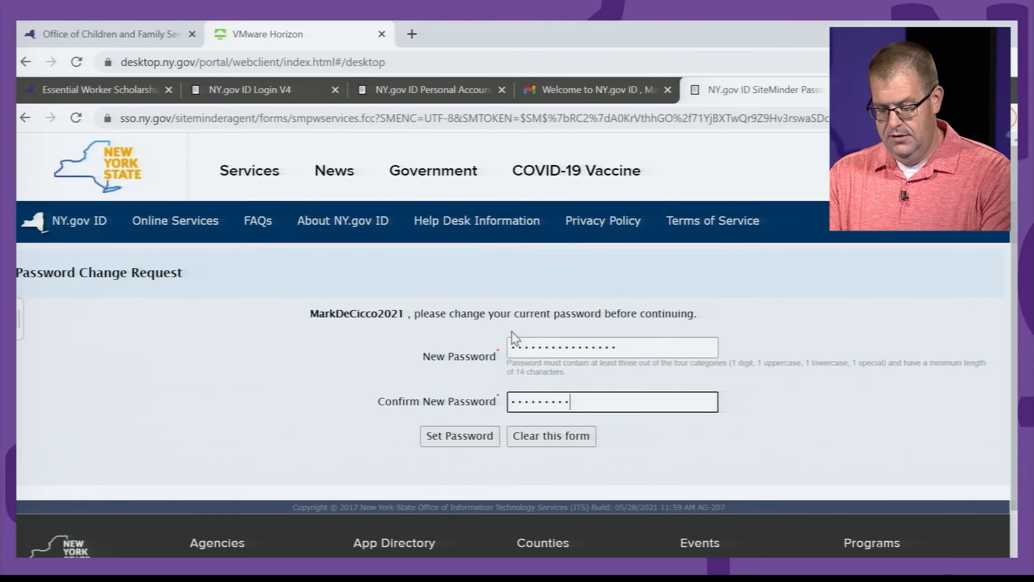
text(••••••)
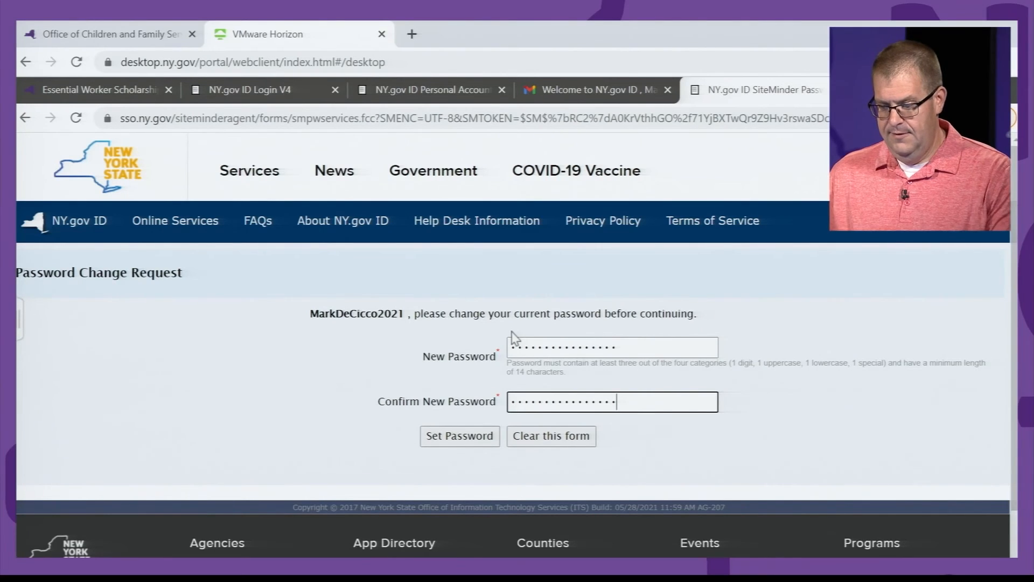
Step: Submit the new password, continue to the activation confirmation, and choose Never for Chrome's password saving
click(473, 441)
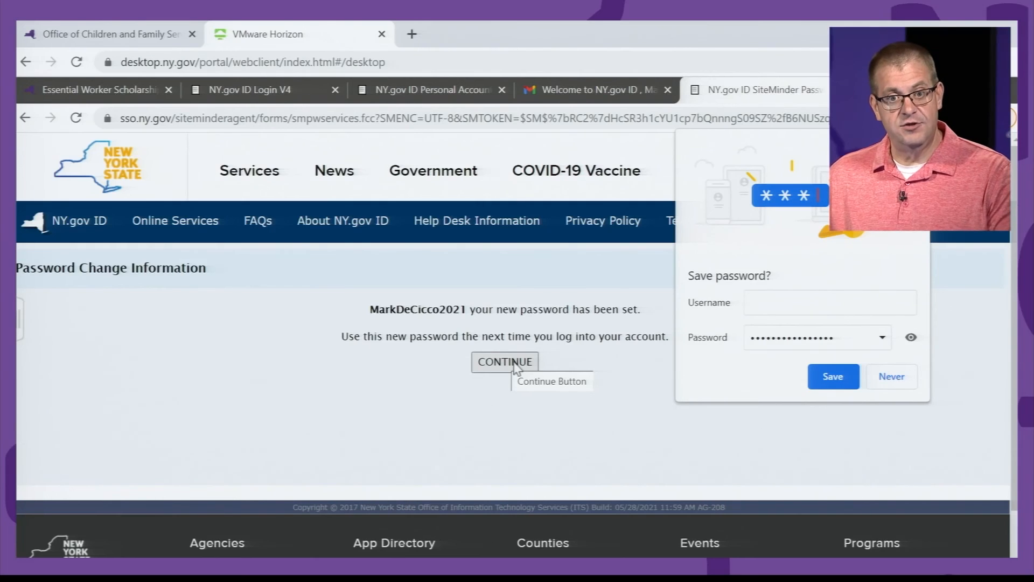
click(513, 364)
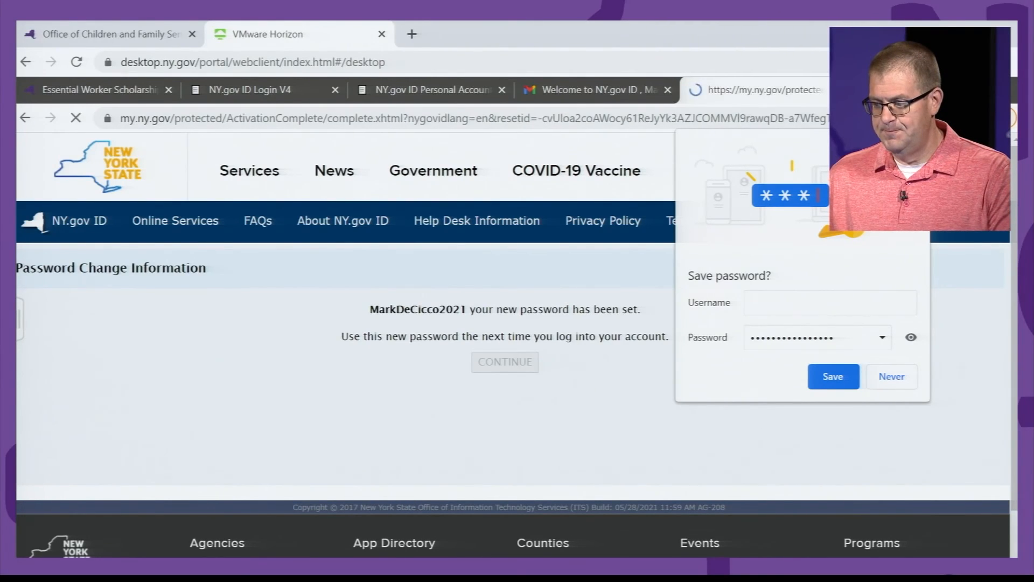
click(891, 376)
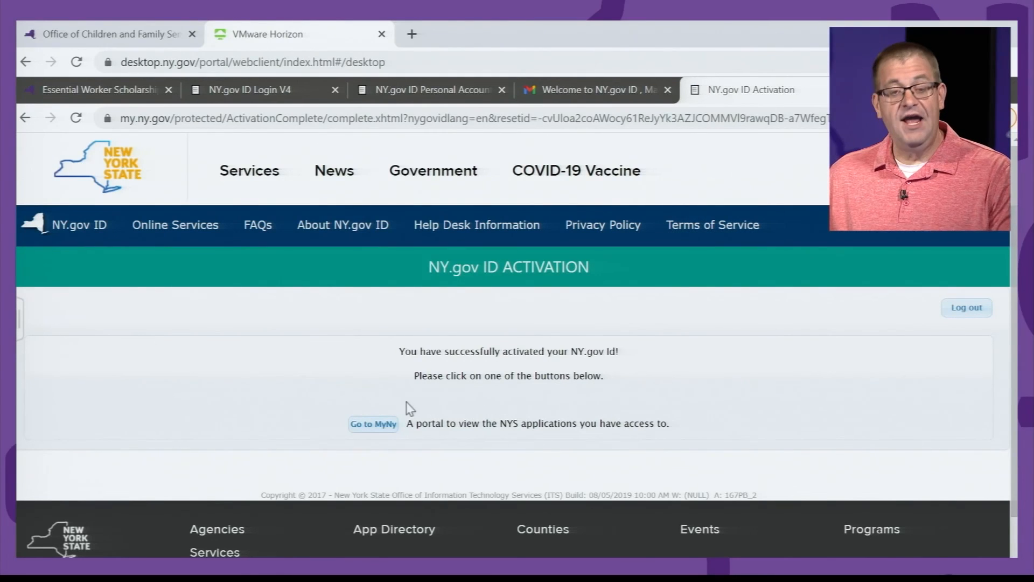